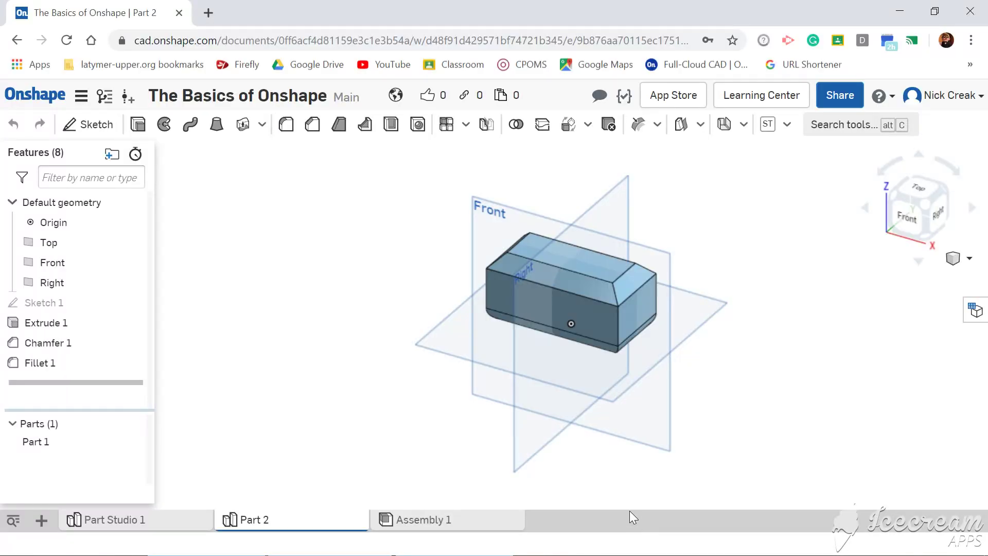
Step: Create a new Part Studio in the document and open it
{"action": "left_click", "coordinate": [41, 521]}
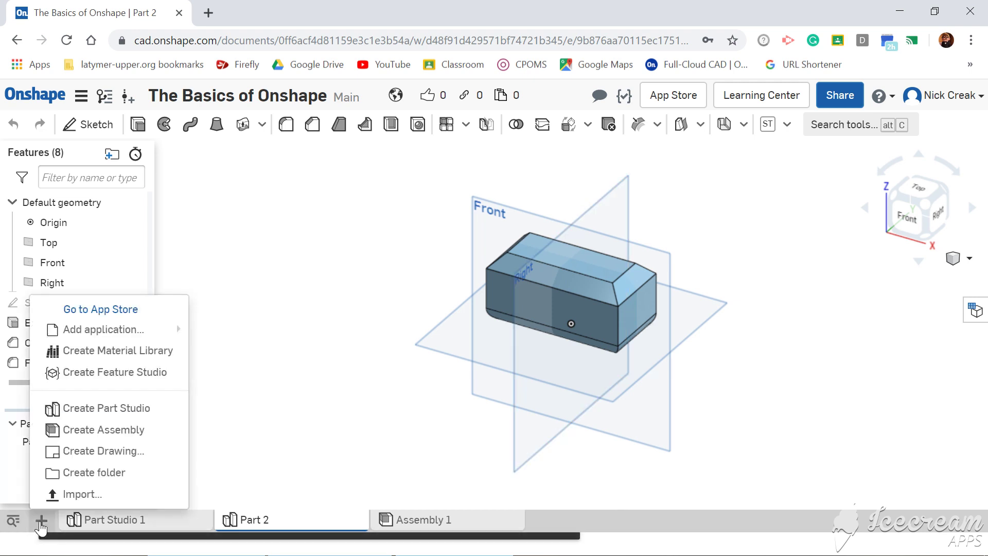
{"action": "mouse_move", "coordinate": [98, 332]}
{"action": "left_click", "coordinate": [96, 411]}
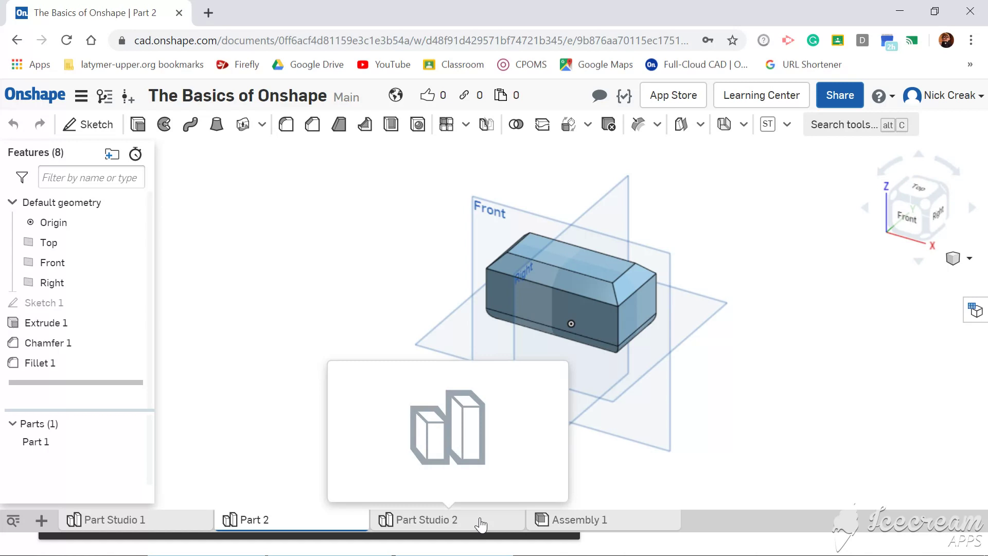
{"action": "left_click", "coordinate": [473, 526]}
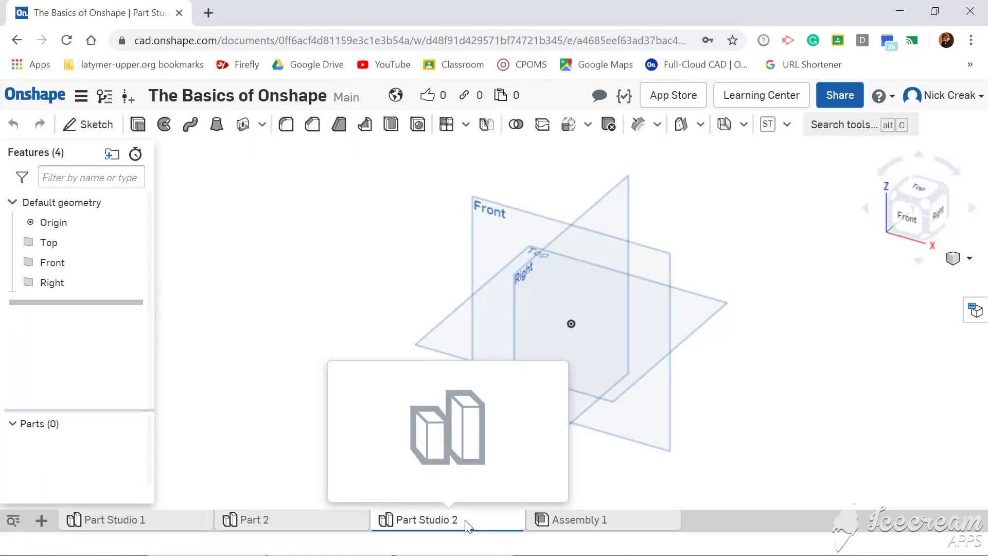
Step: Rename the new Part Studio as "Part 3: stairs"
{"action": "right_click", "coordinate": [469, 526]}
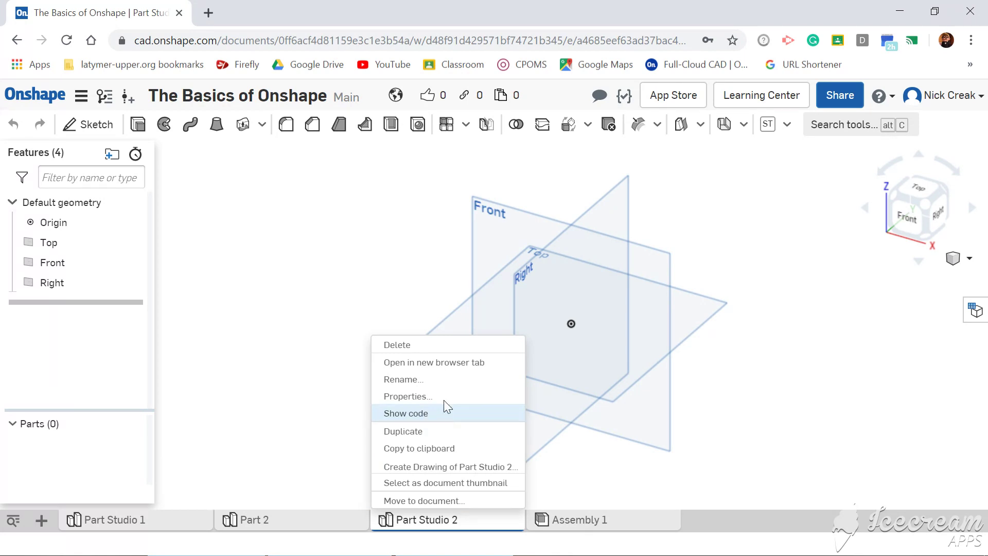
{"action": "left_click", "coordinate": [446, 381]}
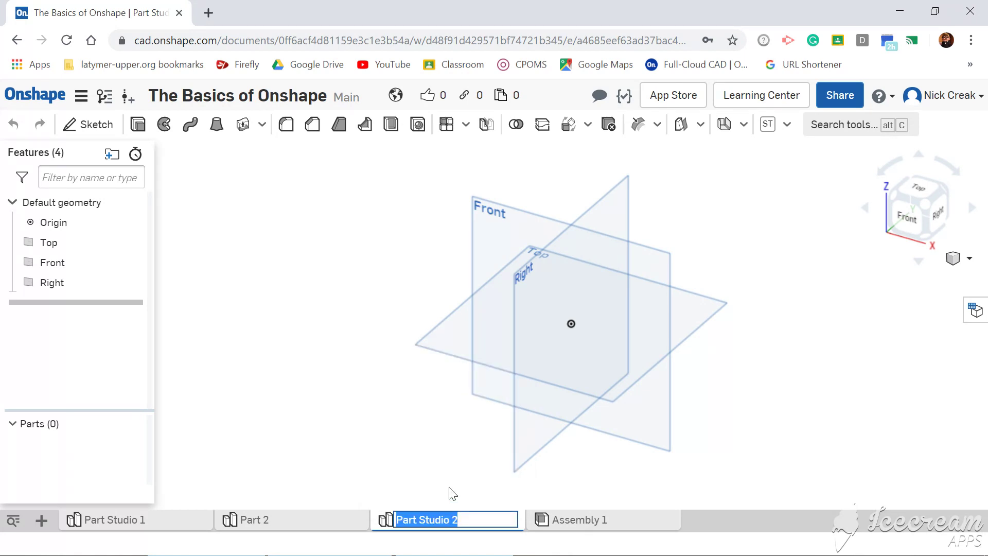
{"action": "type", "text": "Part 3: s"}
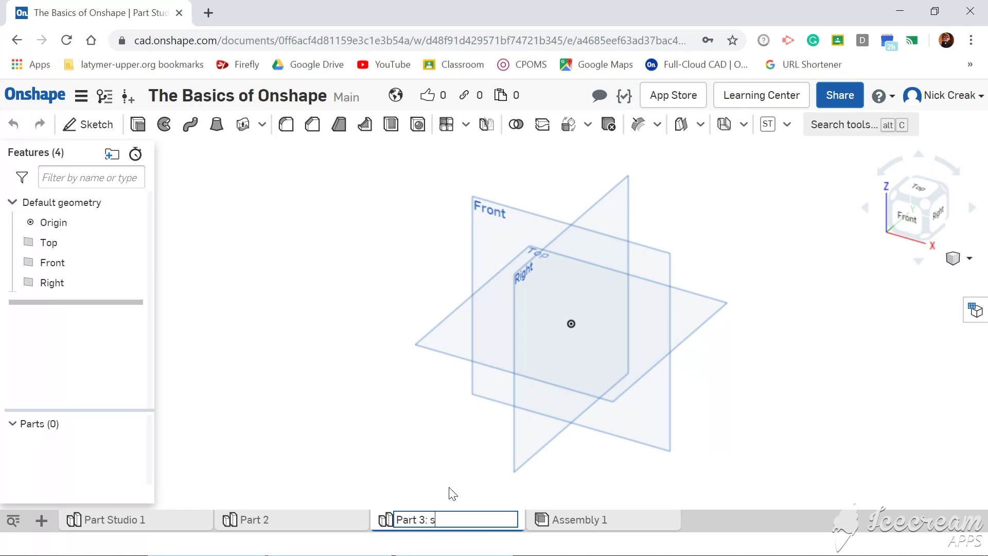
{"action": "key", "text": "Return"}
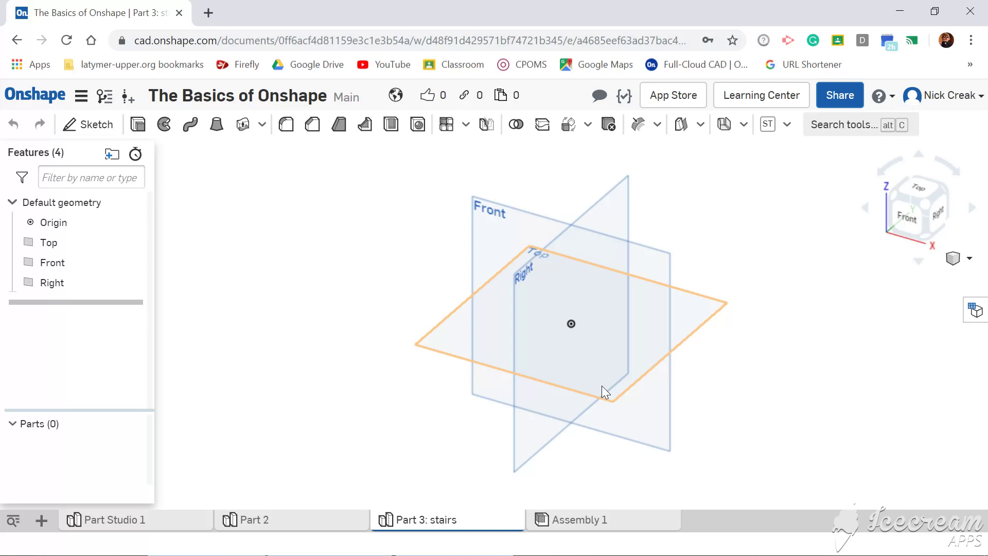
Step: Start a sketch on the Right plane and view it face-on from the right
{"action": "left_click", "coordinate": [616, 216]}
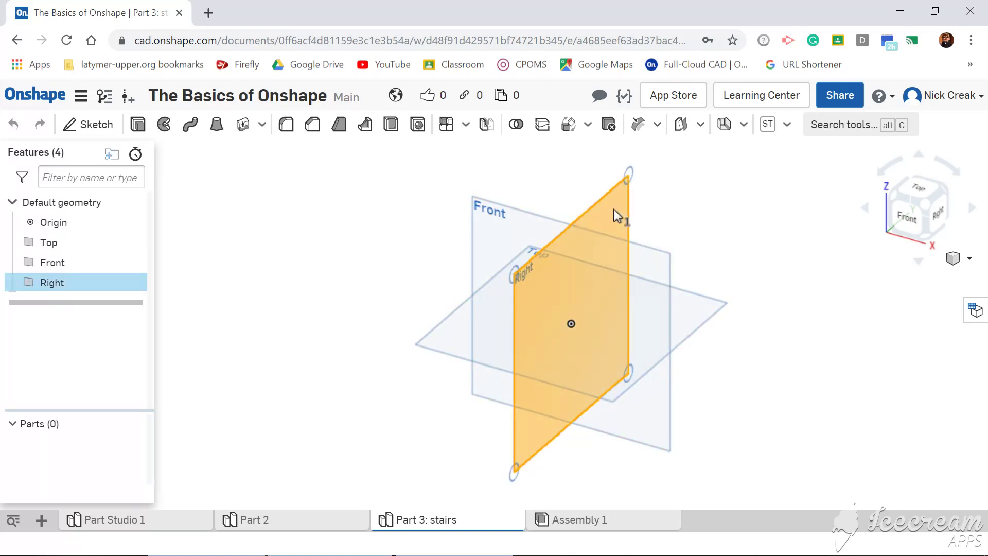
{"action": "left_click", "coordinate": [85, 124]}
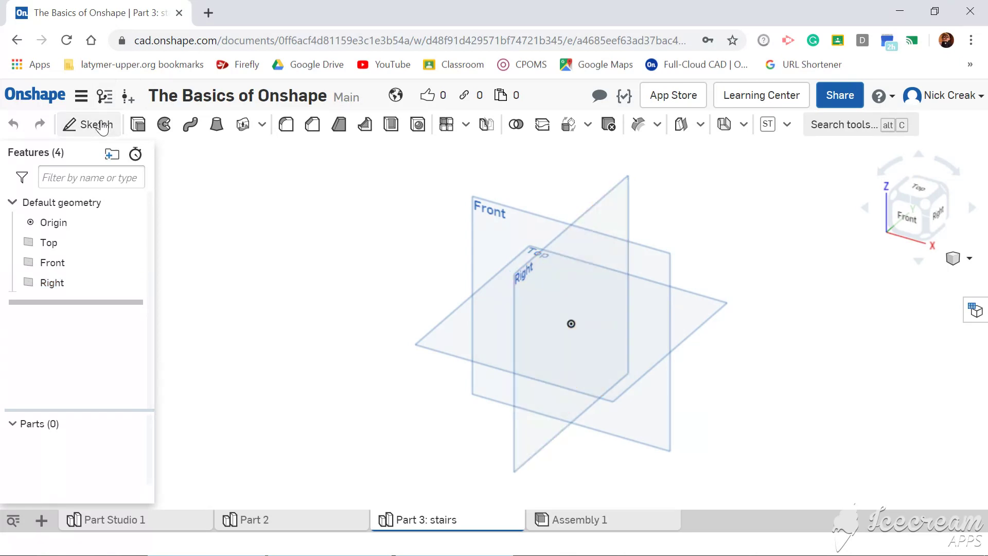
{"action": "left_click", "coordinate": [938, 218]}
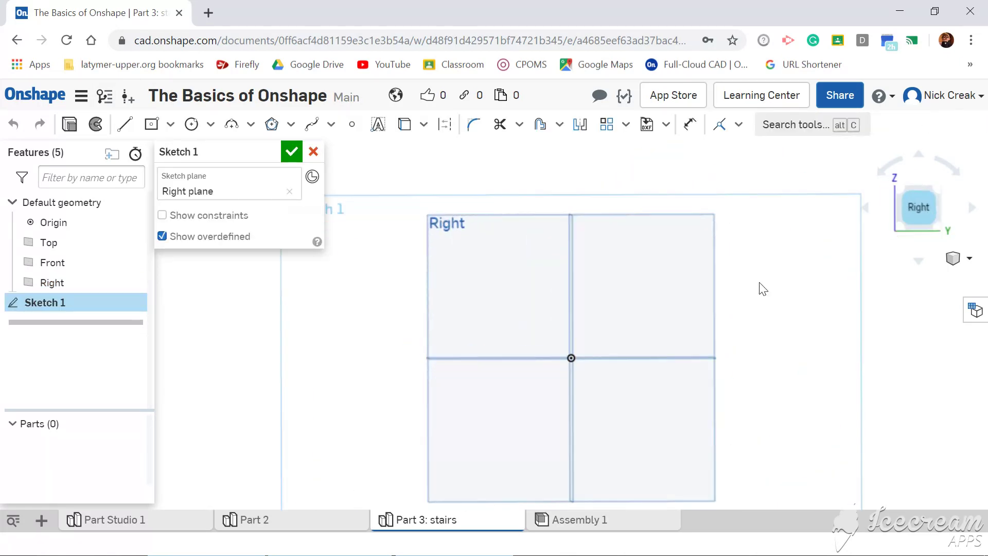
Step: Sketch a center point rectangle about 80.5 mm wide and 67 mm high, centred on the origin
{"action": "scroll", "coordinate": [590, 363], "scroll_direction": "up", "scroll_amount": 3}
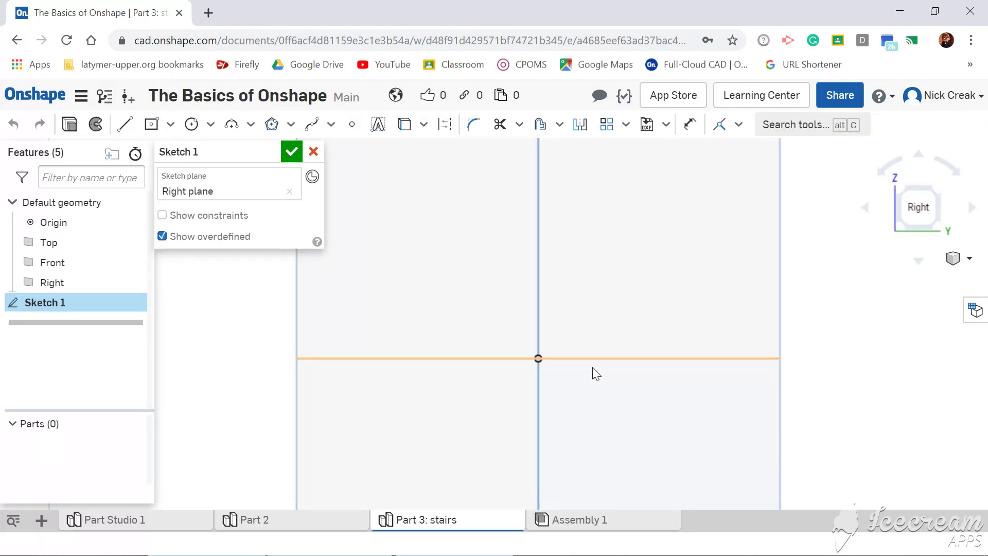
{"action": "left_click", "coordinate": [168, 127]}
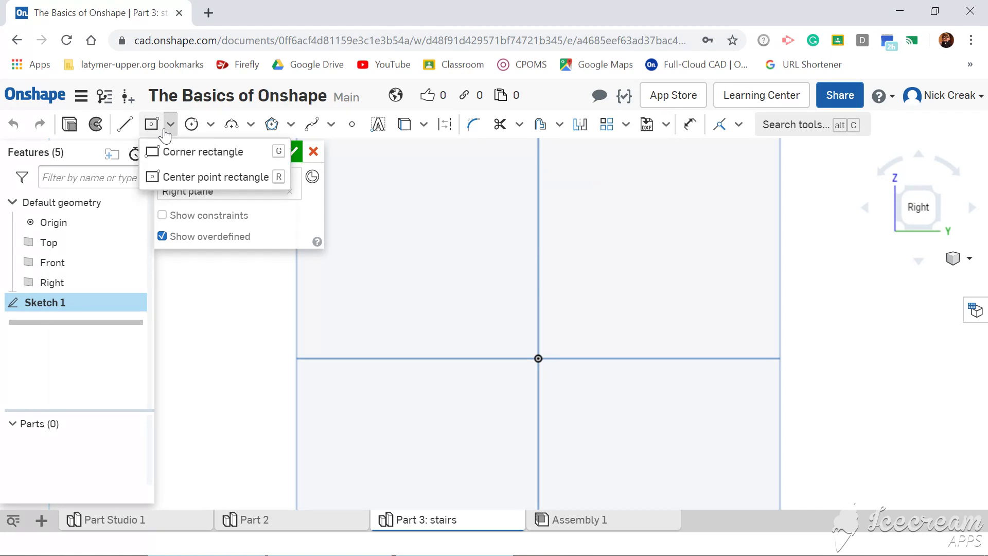
{"action": "left_click", "coordinate": [169, 177]}
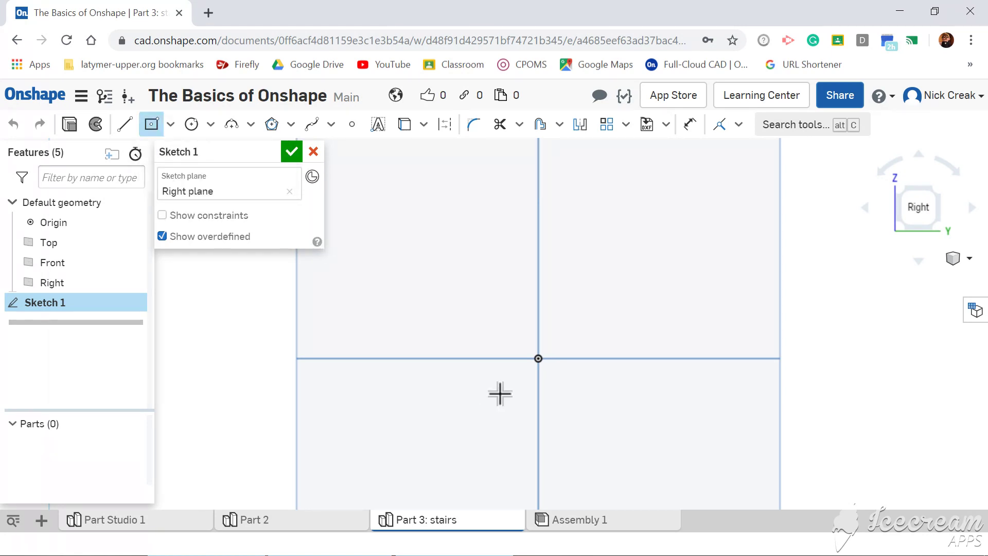
{"action": "left_click", "coordinate": [538, 358]}
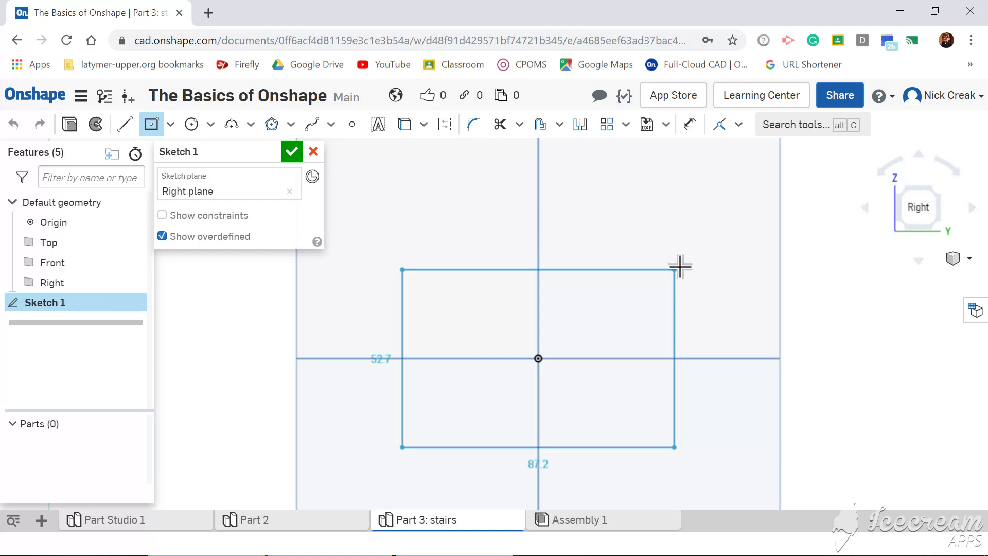
{"action": "left_click", "coordinate": [669, 251]}
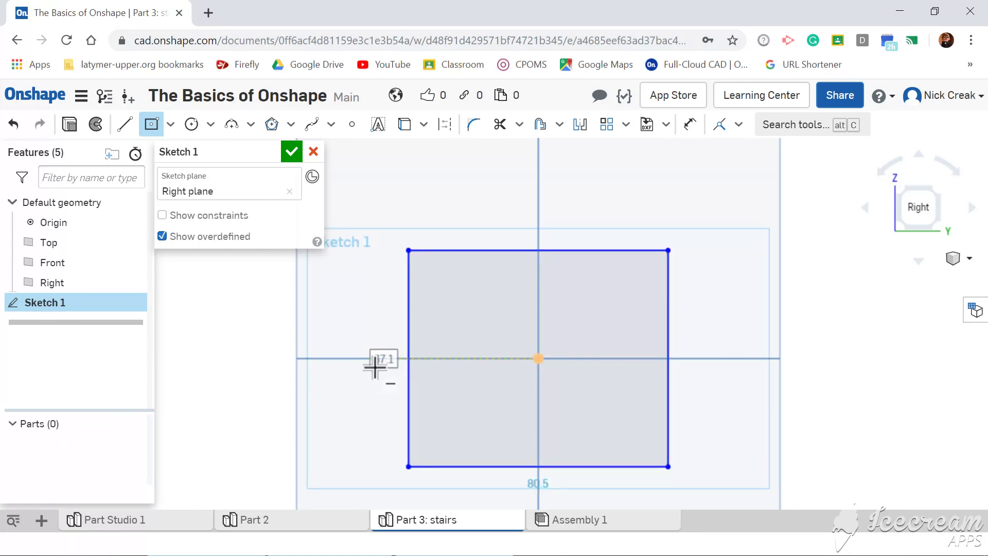
Step: Set both the height and the width of the rectangle to 60 mm
{"action": "left_click", "coordinate": [375, 366]}
{"action": "type", "text": "60"}
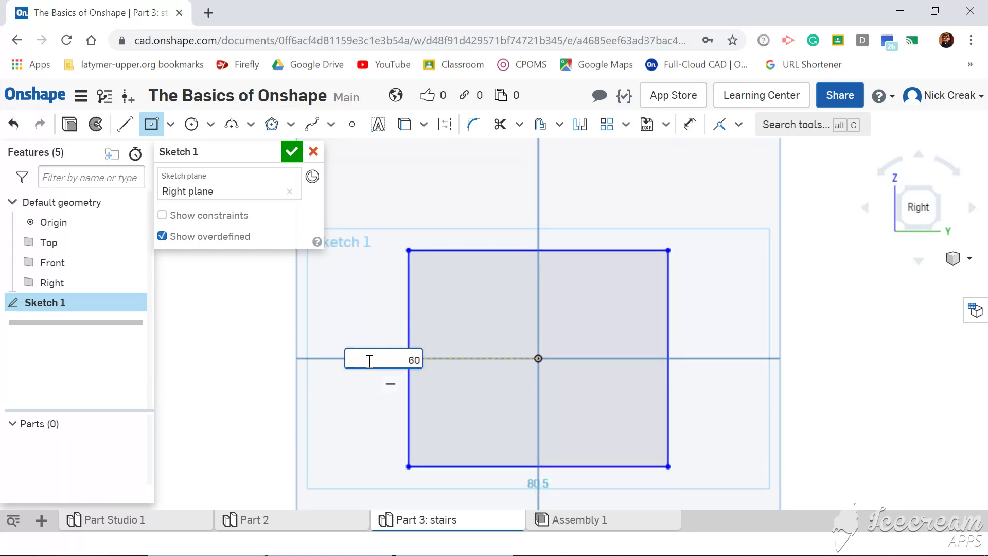
{"action": "key", "text": "Return"}
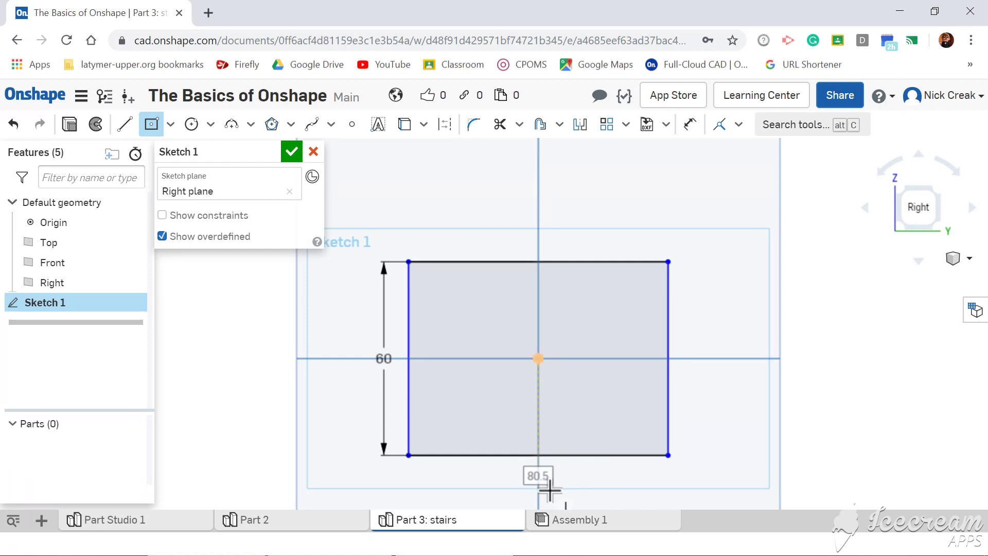
{"action": "left_click", "coordinate": [549, 489]}
{"action": "type", "text": "60"}
{"action": "key", "text": "Return"}
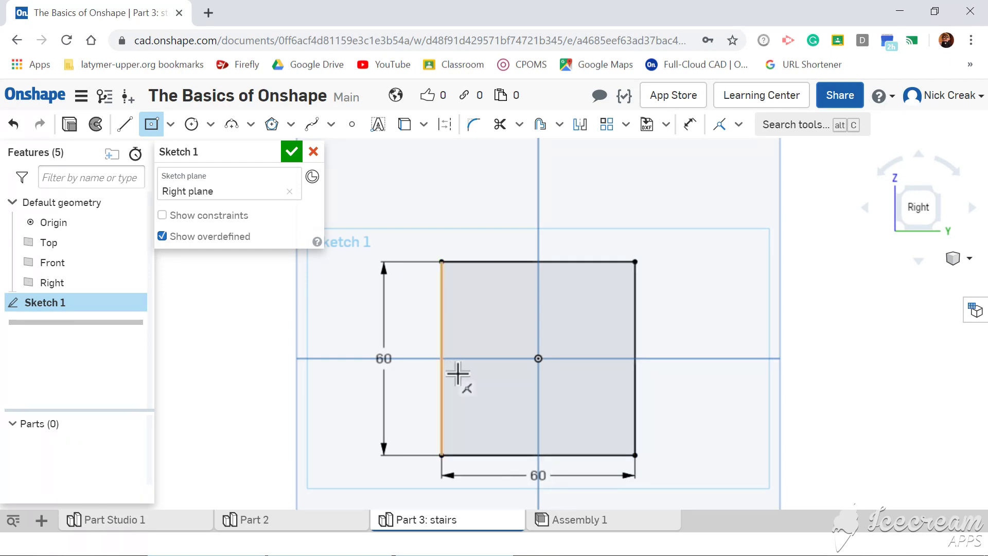
{"action": "left_click", "coordinate": [538, 359]}
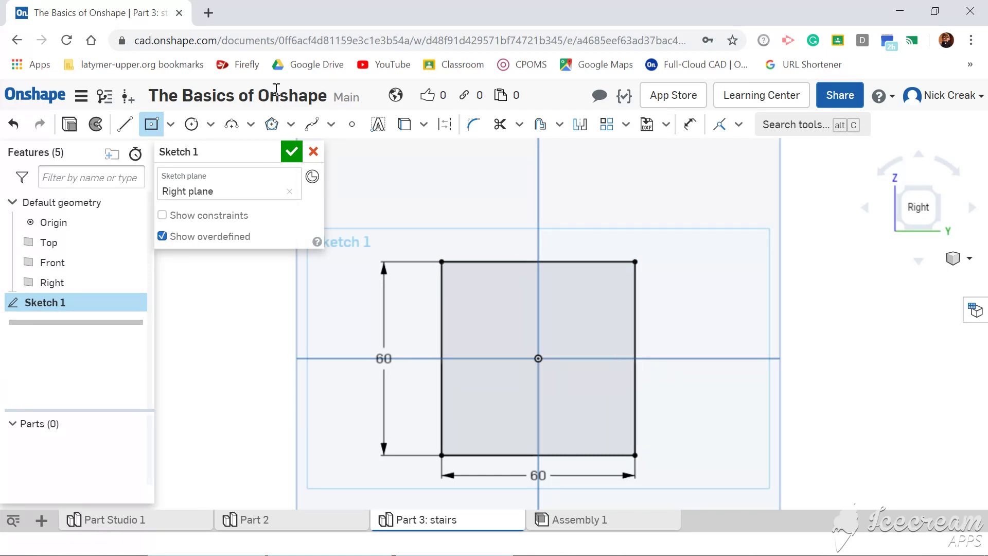
Step: Place a sketch point on the square's top edge and dimension it 20 mm from the left edge
{"action": "left_click", "coordinate": [351, 124]}
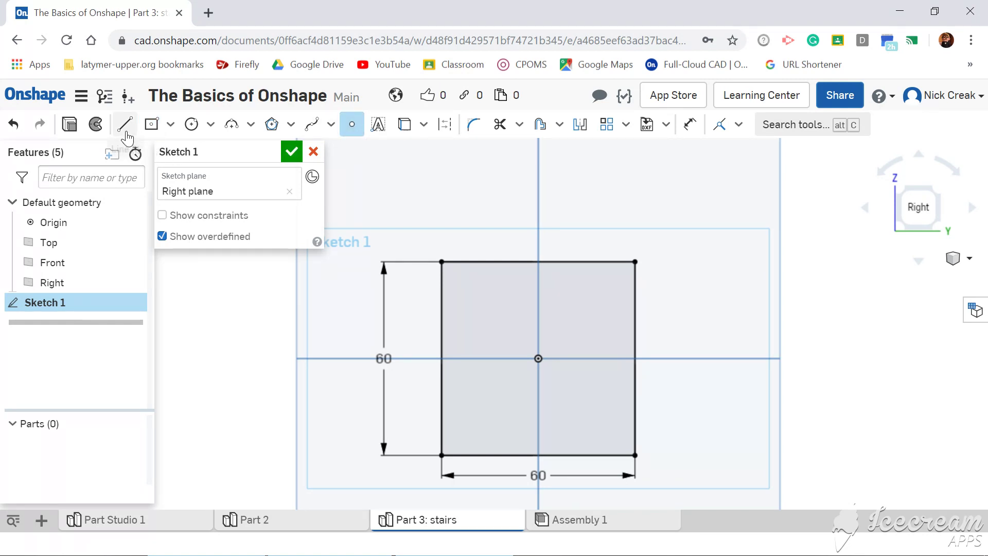
{"action": "left_click", "coordinate": [492, 262]}
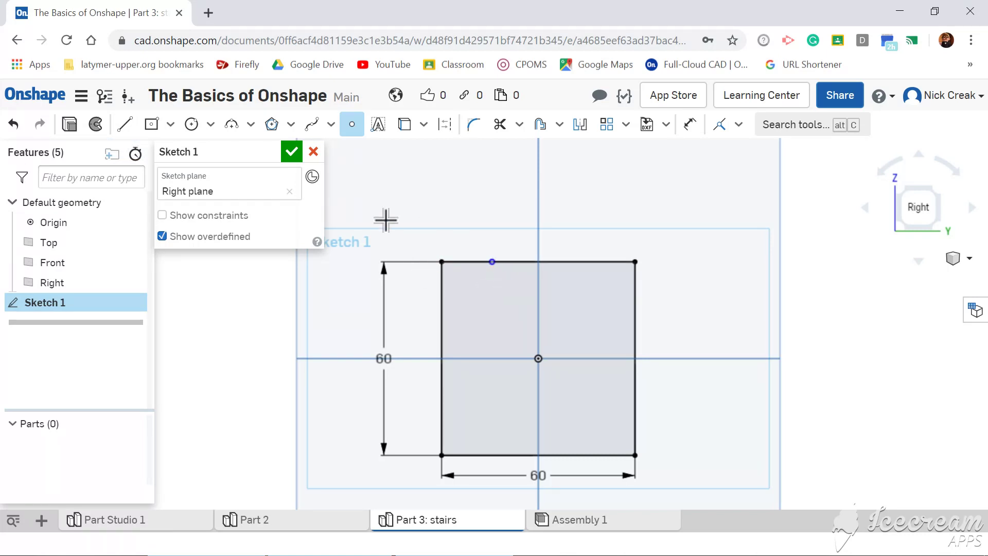
{"action": "left_click", "coordinate": [686, 126]}
{"action": "scroll", "coordinate": [470, 309], "scroll_direction": "up", "scroll_amount": 3}
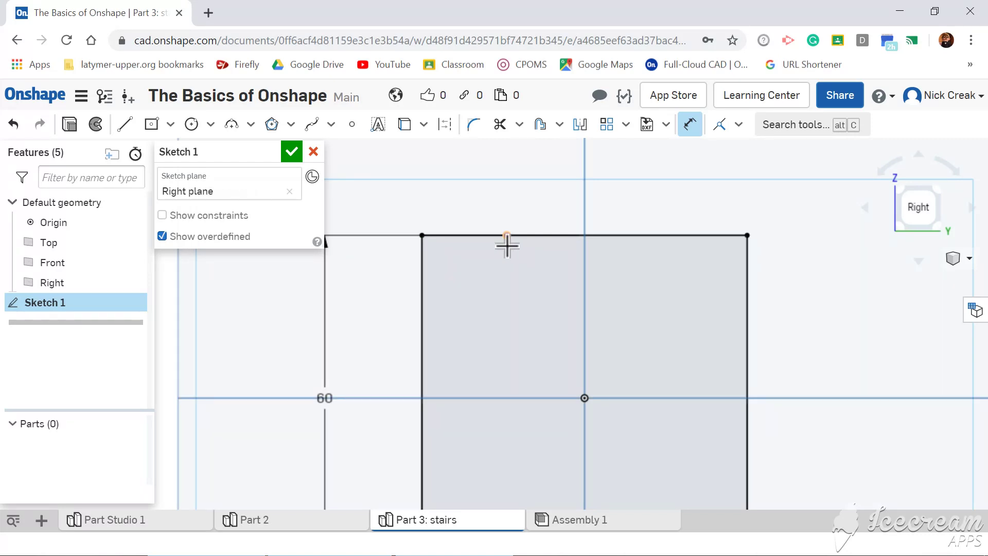
{"action": "left_click", "coordinate": [428, 254]}
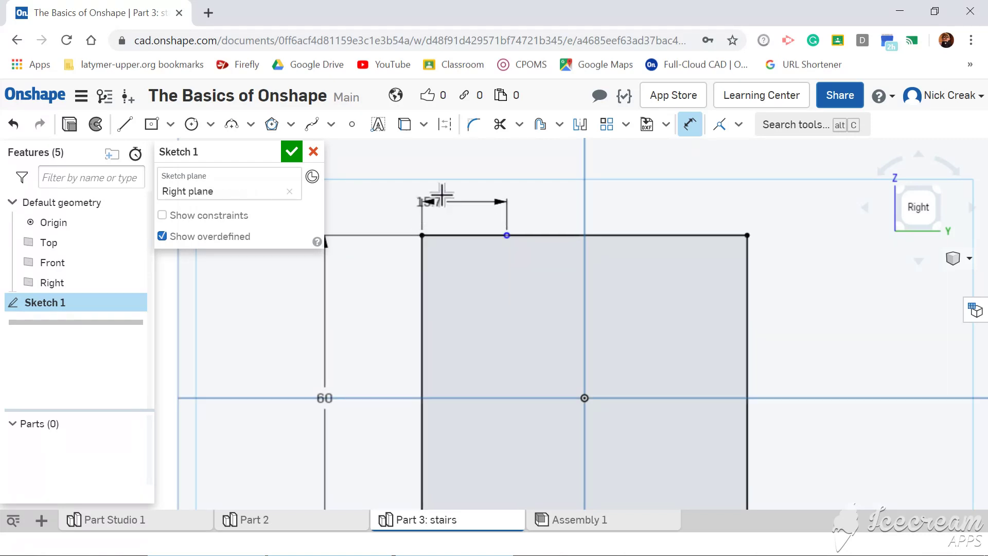
{"action": "left_click", "coordinate": [455, 167]}
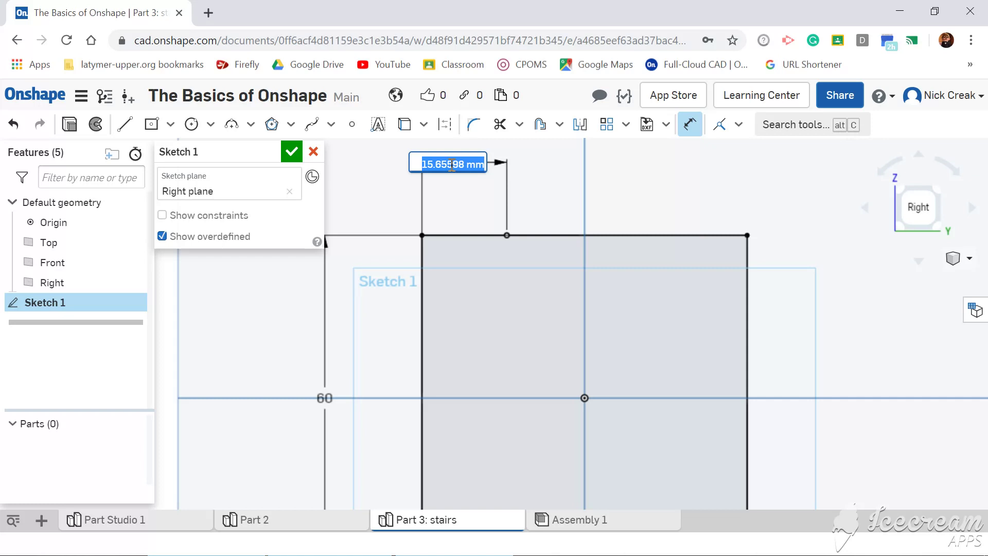
{"action": "type", "text": "20"}
{"action": "key", "text": "Return"}
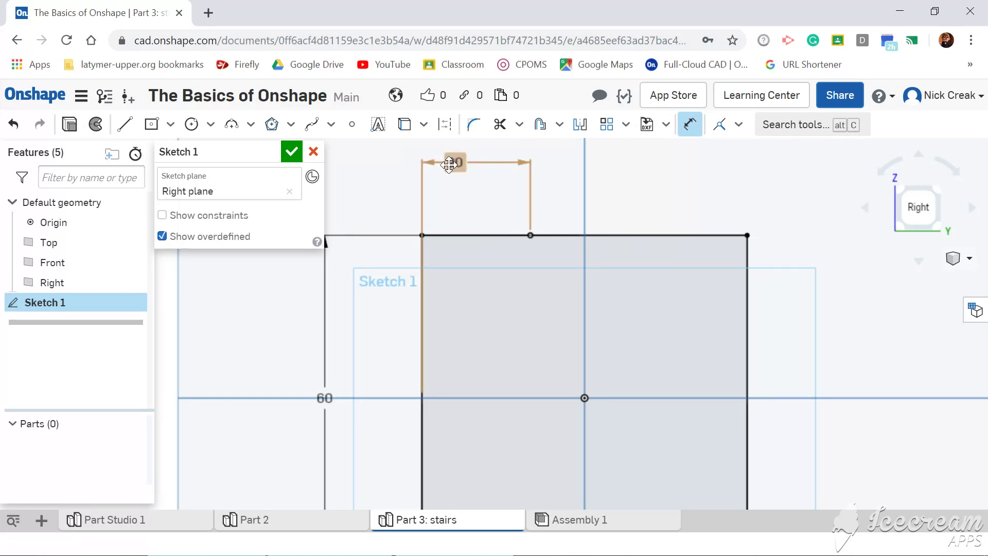
Step: Draw the first stair from the top-edge point with a 20 mm vertical line down and a 20 mm horizontal line to the right
{"action": "left_click", "coordinate": [124, 124]}
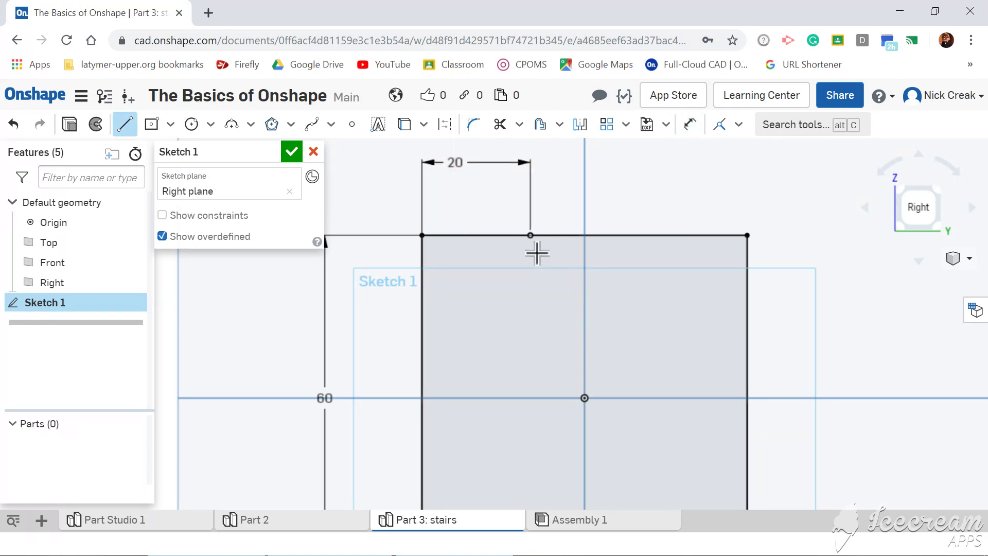
{"action": "left_click", "coordinate": [530, 236]}
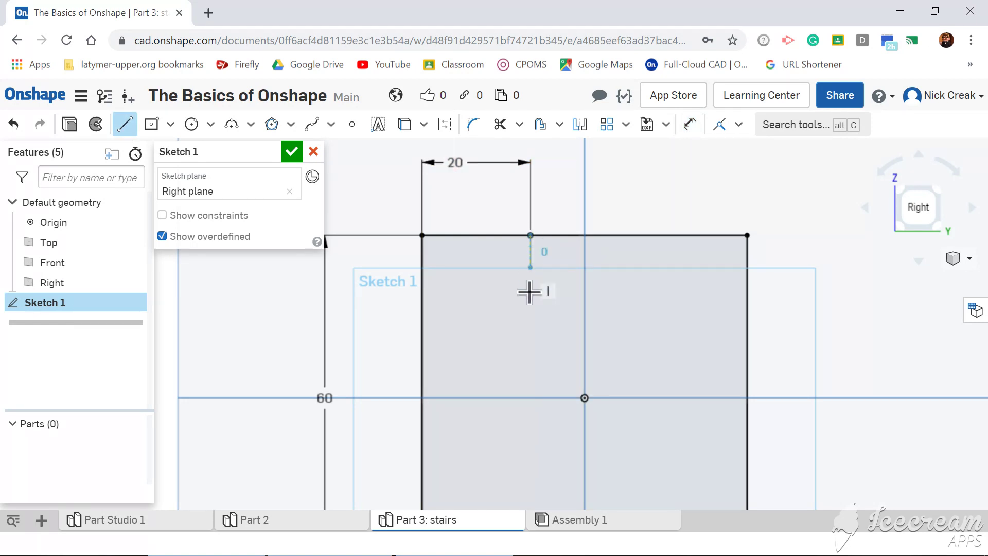
{"action": "left_click", "coordinate": [536, 338]}
{"action": "type", "text": "20"}
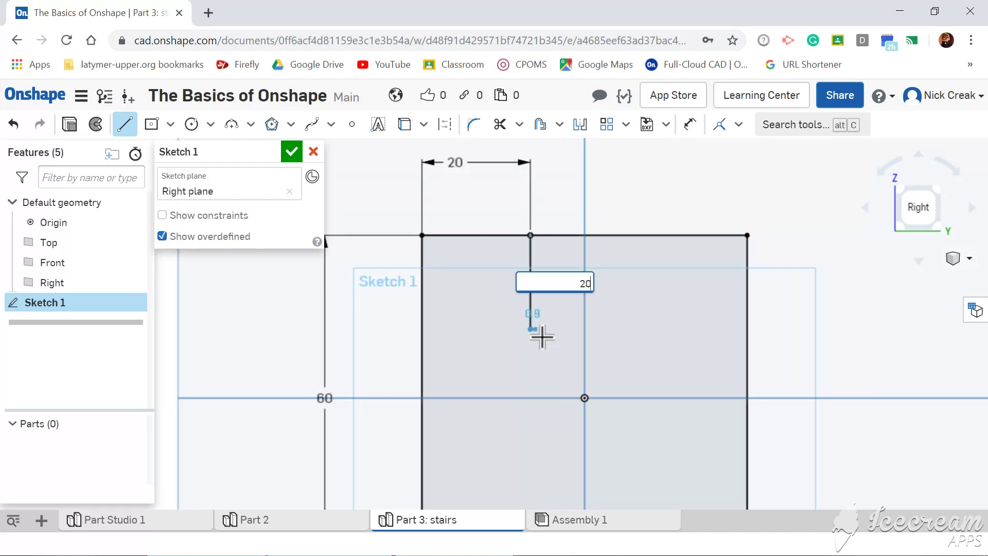
{"action": "key", "text": "Return"}
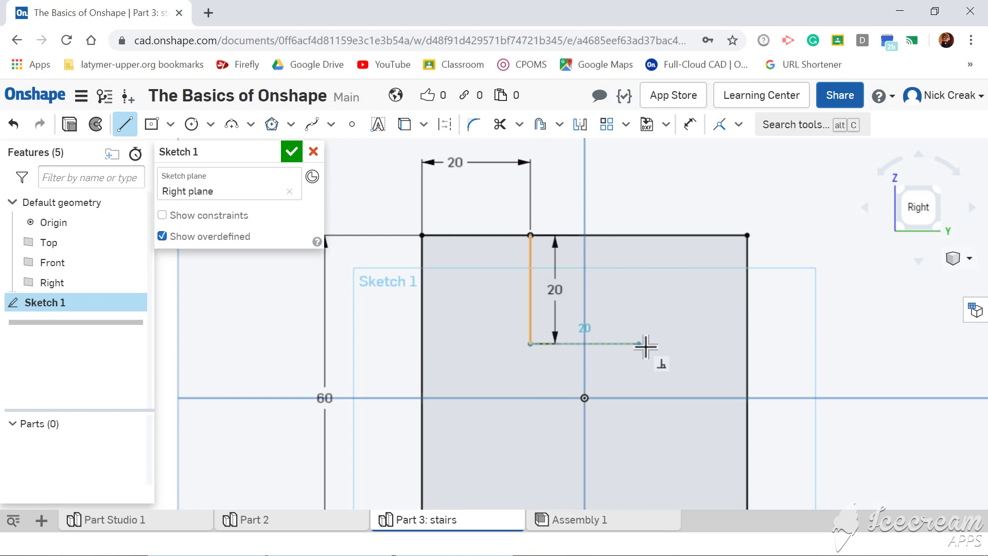
{"action": "type", "text": "20"}
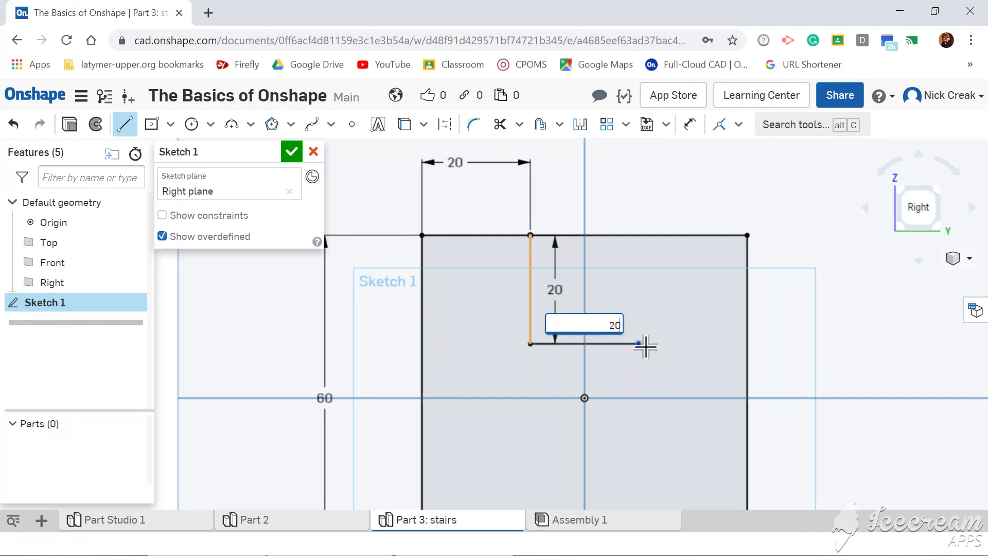
{"action": "key", "text": "Return"}
Step: Continue the stair profile with a 20 mm vertical line down and a horizontal line ending on the square's right edge
{"action": "scroll", "coordinate": [648, 350], "scroll_direction": "down", "scroll_amount": 3}
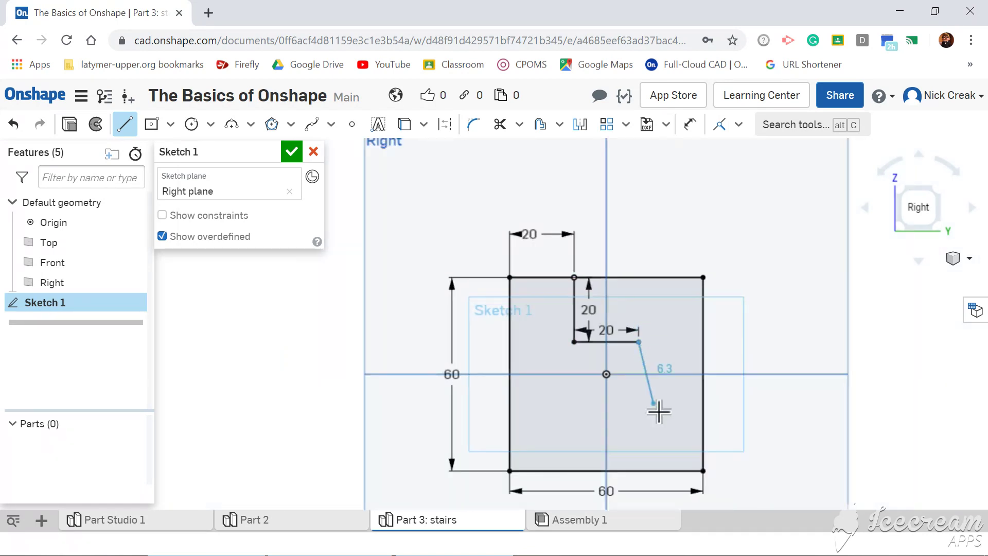
{"action": "left_click", "coordinate": [644, 409]}
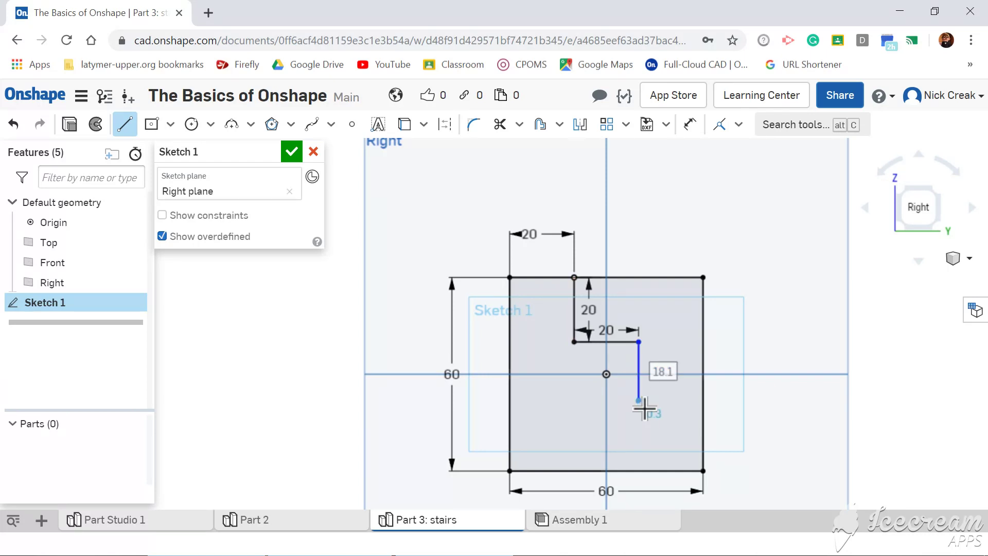
{"action": "type", "text": "20"}
{"action": "key", "text": "Return"}
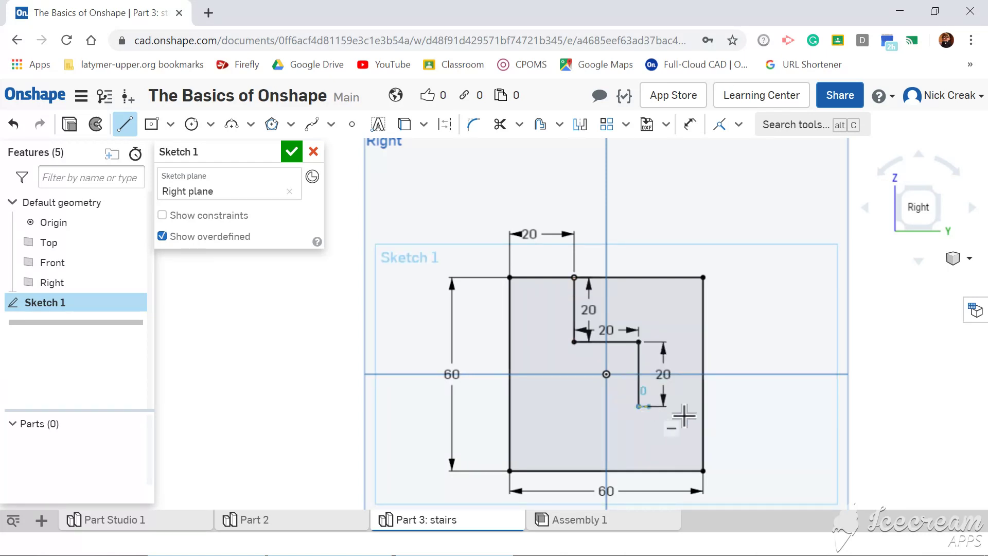
{"action": "left_click", "coordinate": [709, 411]}
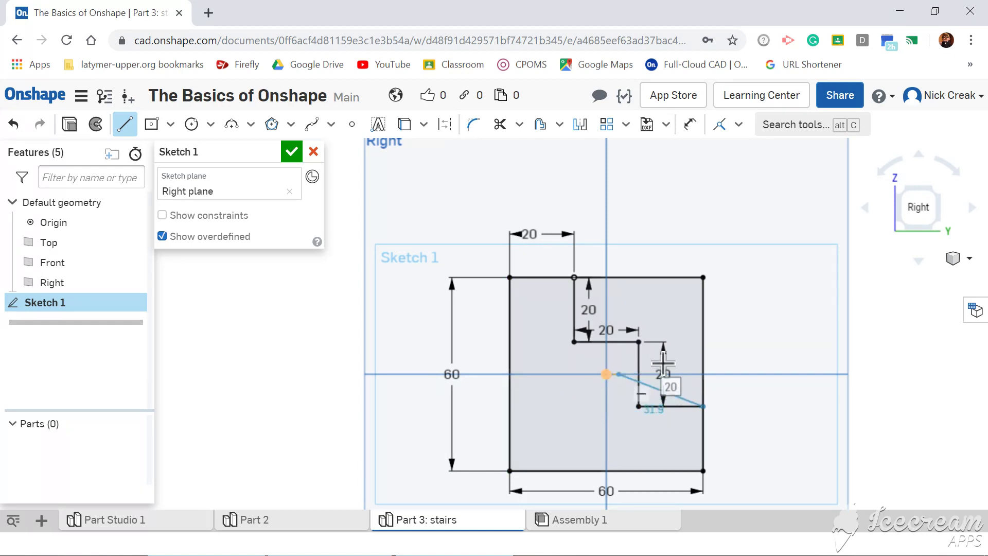
{"action": "key", "text": "Escape"}
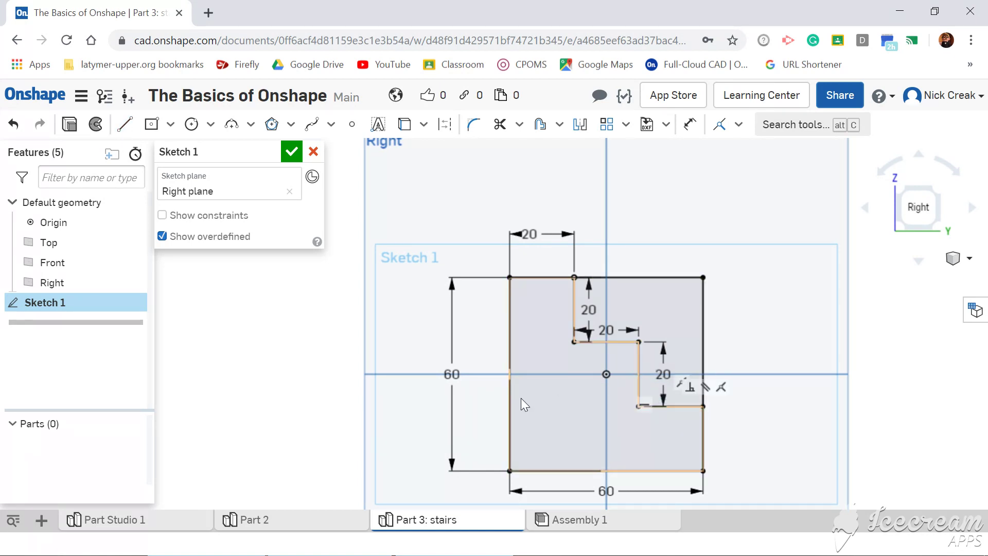
{"action": "key", "text": "d"}
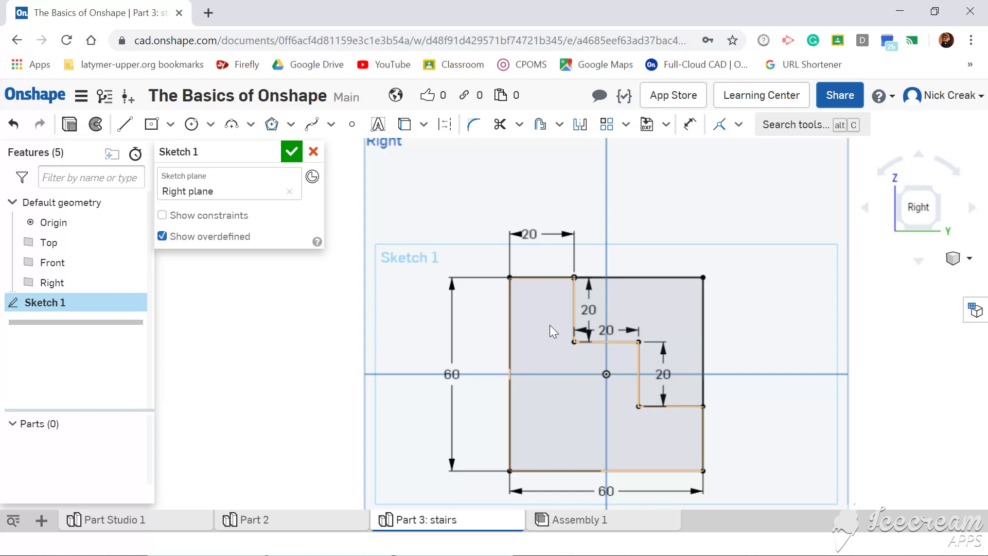
{"action": "left_click", "coordinate": [550, 325]}
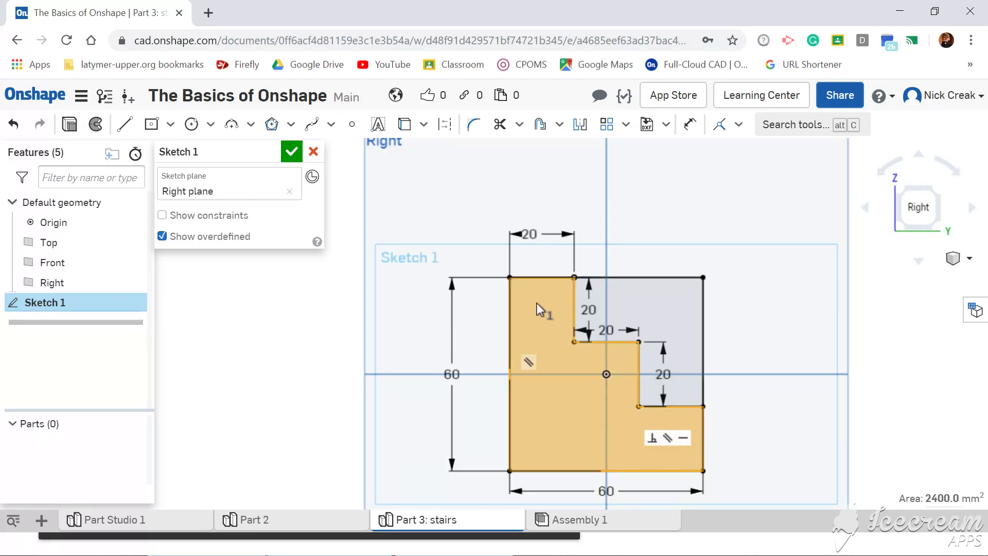
{"action": "left_click", "coordinate": [664, 298]}
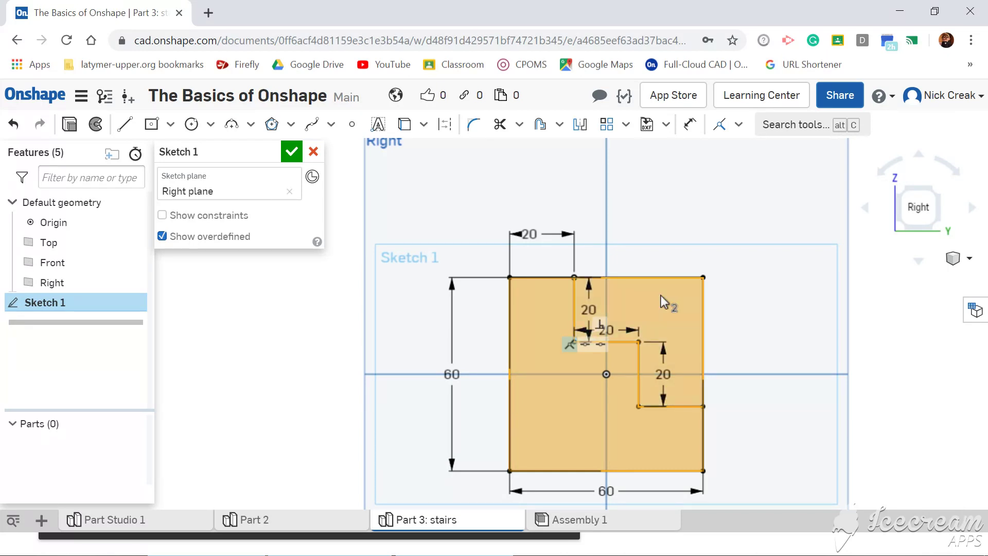
{"action": "left_click", "coordinate": [558, 433]}
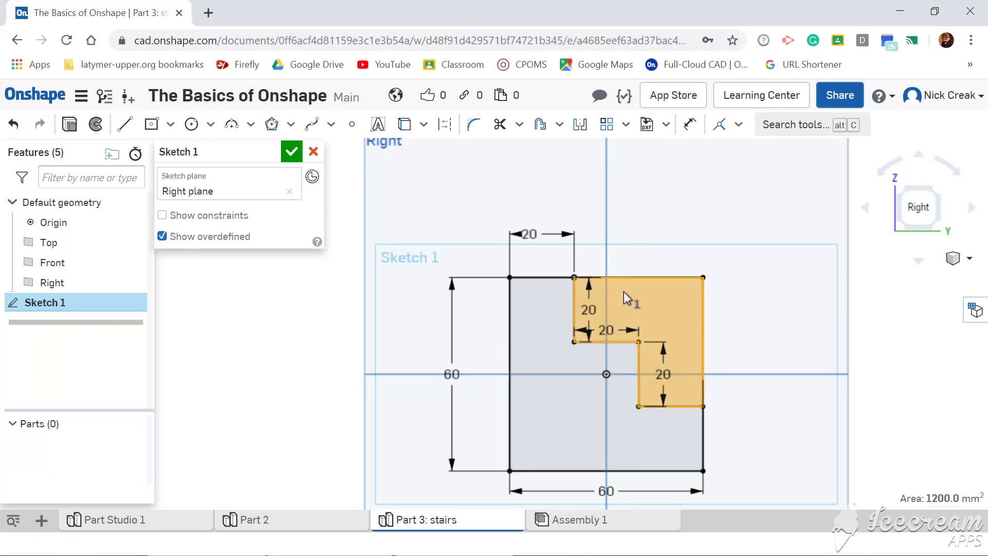
Step: Trim the square's upper and right edge segments that lie outside the stair profile
{"action": "left_click", "coordinate": [498, 124]}
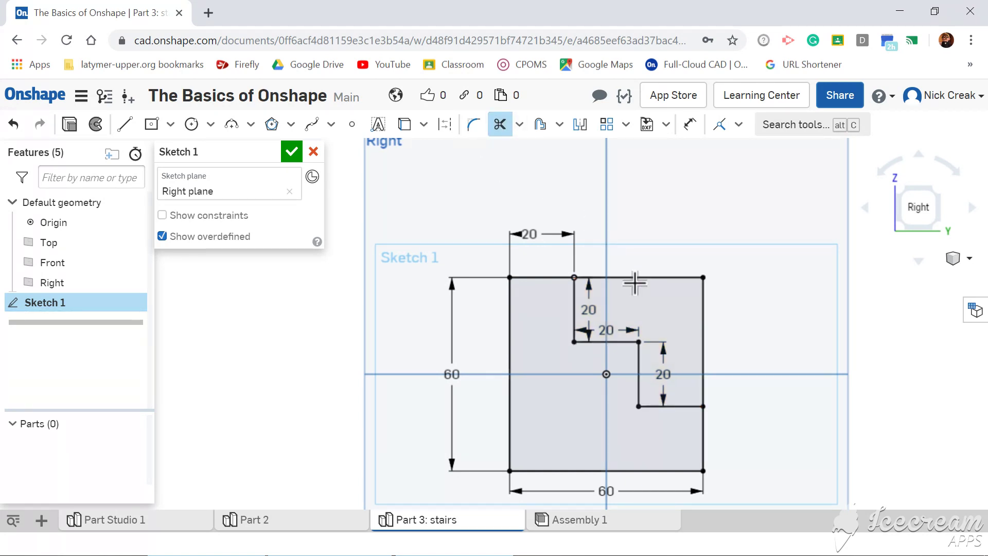
{"action": "left_click", "coordinate": [679, 309]}
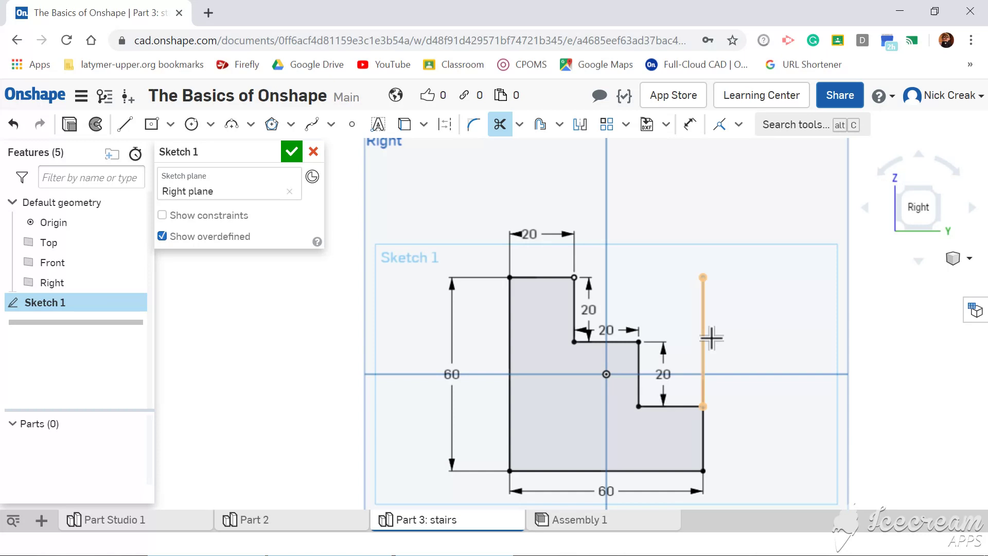
{"action": "left_click", "coordinate": [710, 339]}
Step: Extrude the stair profile 60 mm as a new solid
{"action": "mouse_move", "coordinate": [772, 430]}
{"action": "right_mouse_down"}
{"action": "mouse_move", "coordinate": [812, 477]}
{"action": "mouse_move", "coordinate": [886, 479]}
{"action": "right_mouse_up"}
{"action": "left_click", "coordinate": [69, 124]}
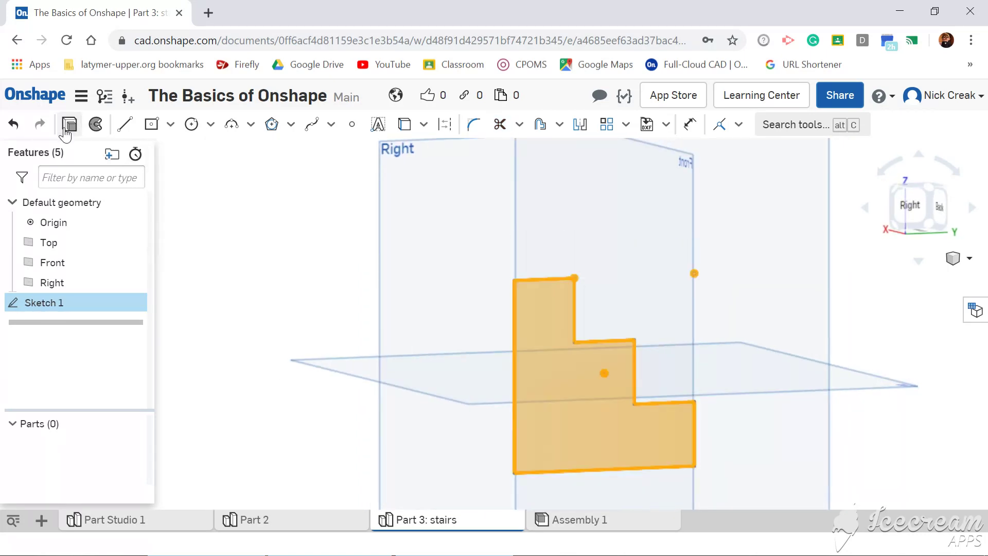
{"action": "left_click", "coordinate": [287, 276]}
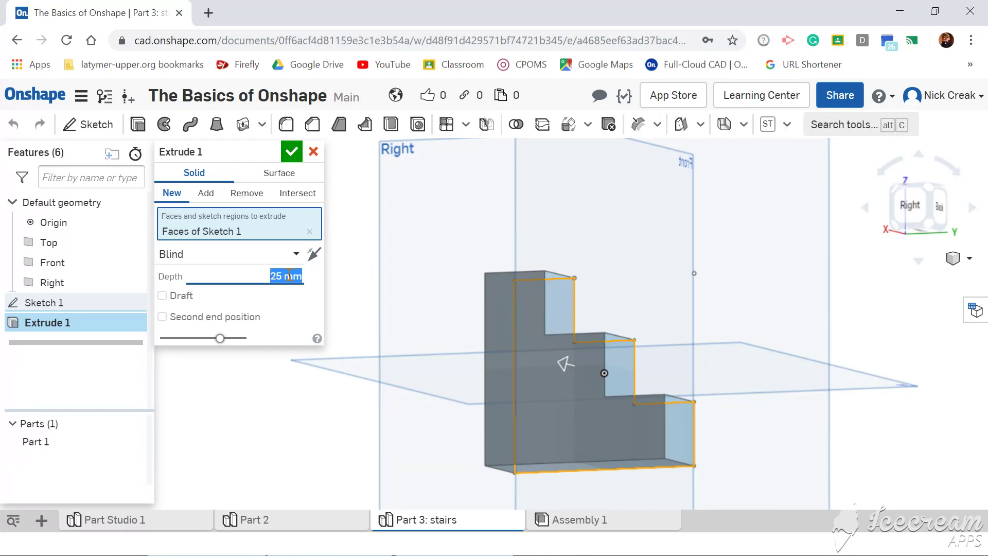
{"action": "type", "text": "60"}
{"action": "key", "text": "Return"}
{"action": "left_click", "coordinate": [298, 153]}
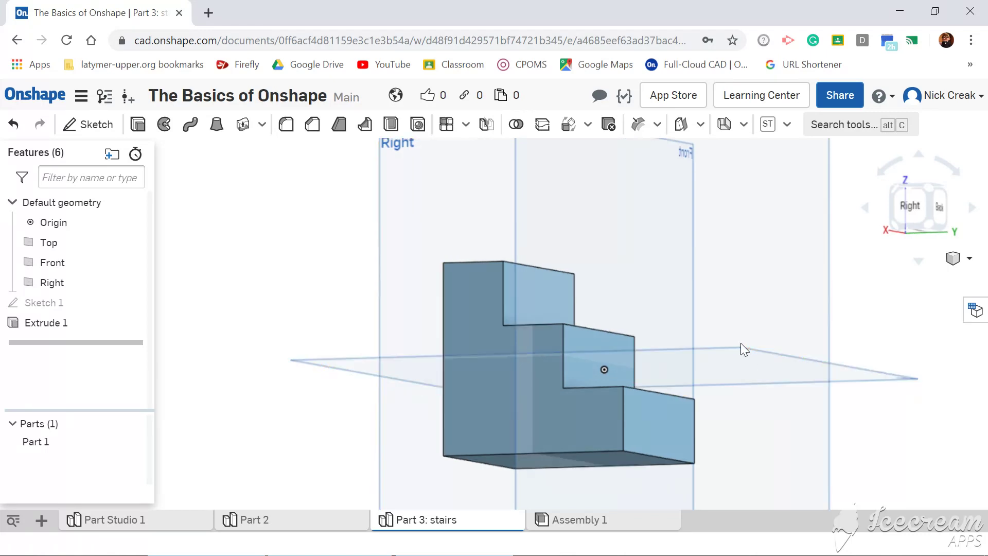
Step: Start a new sketch on the stair-shaped side face, viewed straight on from the Right
{"action": "mouse_move", "coordinate": [740, 342]}
{"action": "right_mouse_down"}
{"action": "mouse_move", "coordinate": [693, 354]}
{"action": "mouse_move", "coordinate": [765, 315]}
{"action": "mouse_move", "coordinate": [734, 316]}
{"action": "mouse_move", "coordinate": [763, 348]}
{"action": "mouse_move", "coordinate": [758, 339]}
{"action": "right_mouse_up"}
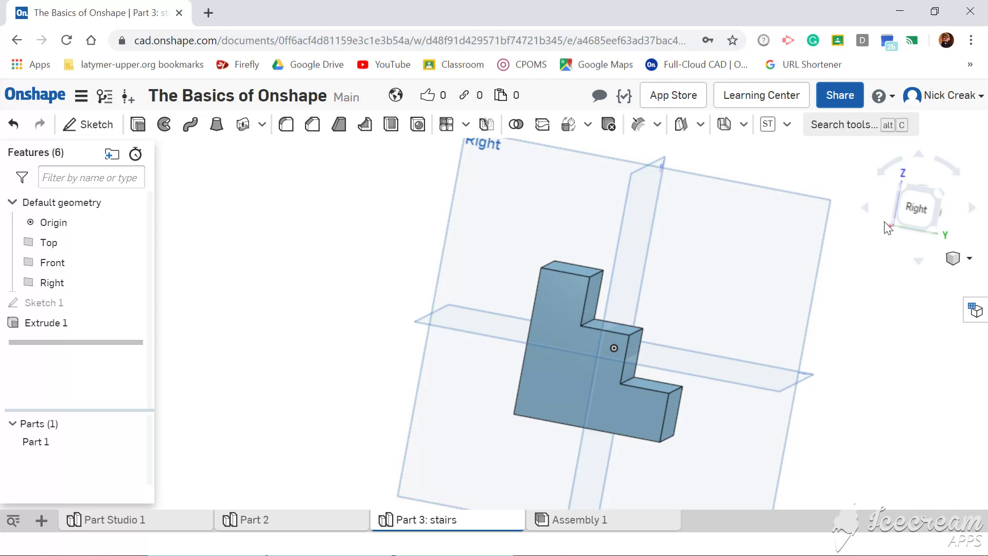
{"action": "left_click", "coordinate": [911, 206]}
{"action": "scroll", "coordinate": [550, 398], "scroll_direction": "up", "scroll_amount": 3}
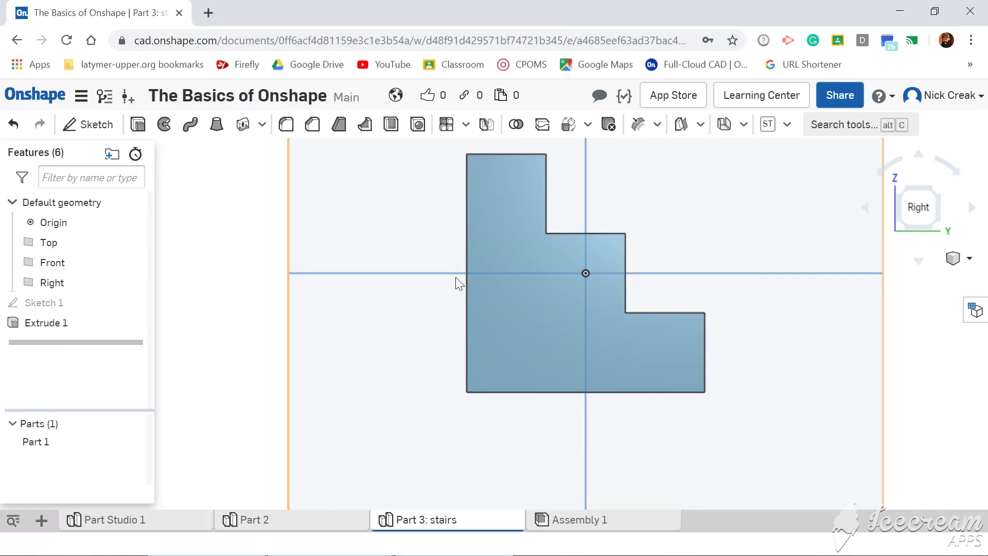
{"action": "left_click", "coordinate": [512, 234]}
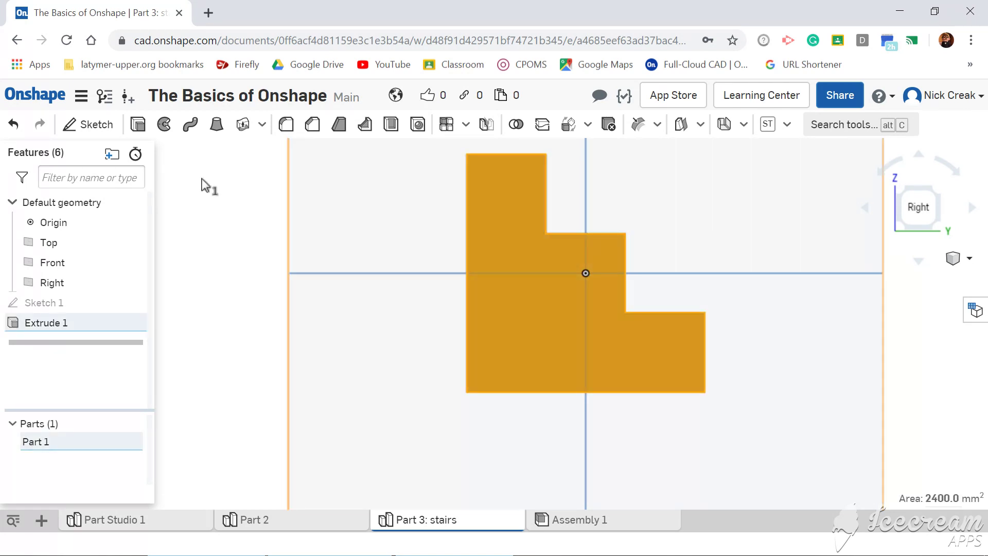
{"action": "left_click", "coordinate": [89, 124]}
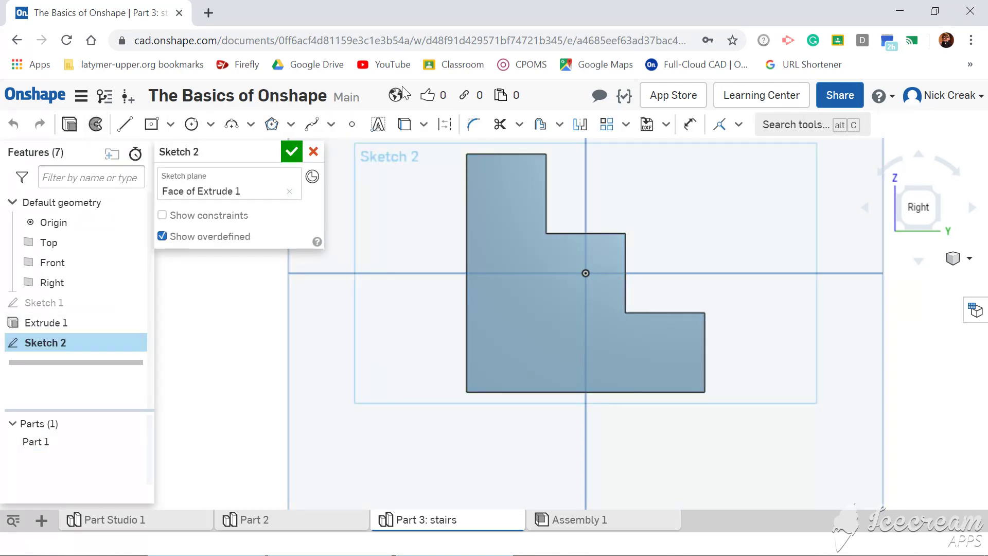
Step: Sketch a circle with a 10 mm diameter on the top stair of the side face
{"action": "scroll", "coordinate": [507, 186], "scroll_direction": "up", "scroll_amount": 4}
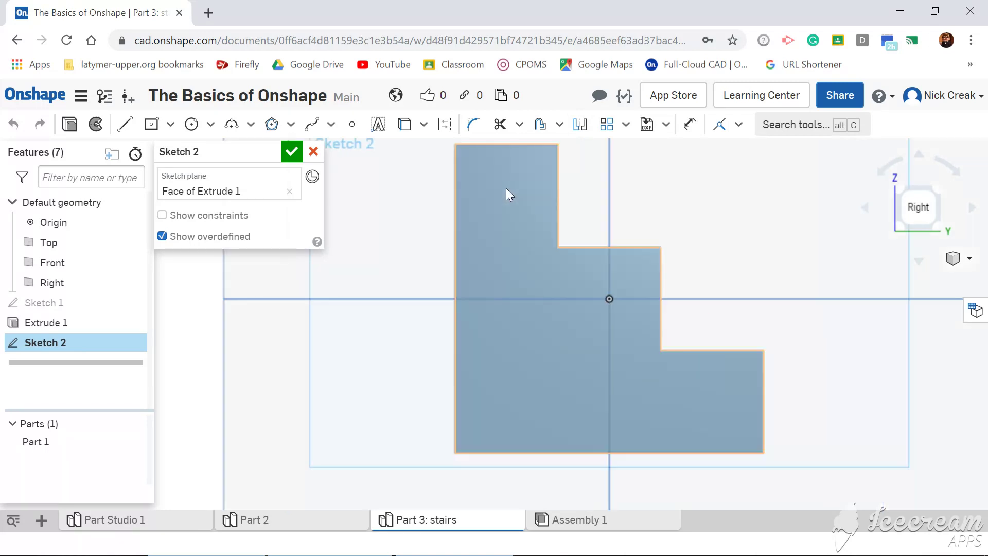
{"action": "scroll", "coordinate": [507, 196], "scroll_direction": "down", "scroll_amount": 4}
{"action": "scroll", "coordinate": [526, 210], "scroll_direction": "up", "scroll_amount": 4}
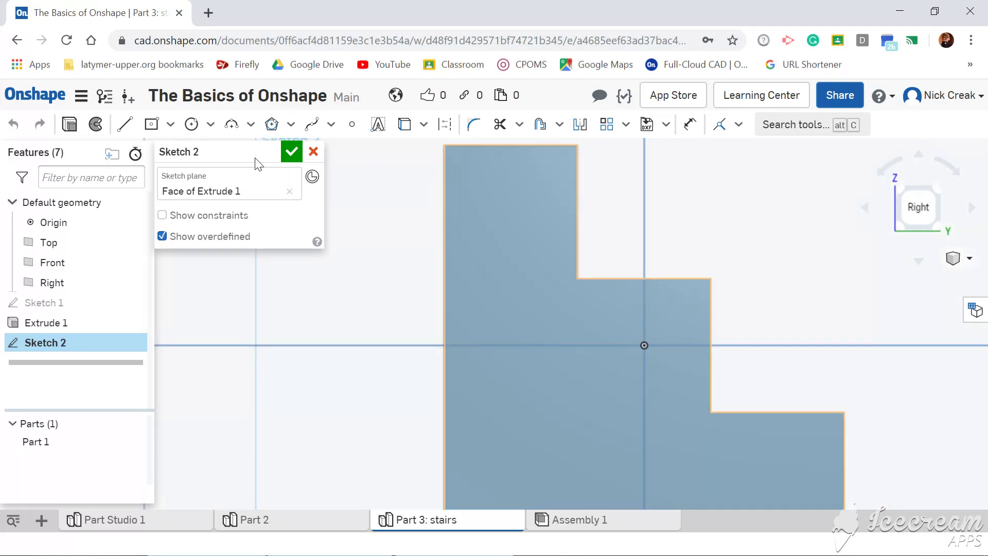
{"action": "left_click", "coordinate": [192, 124]}
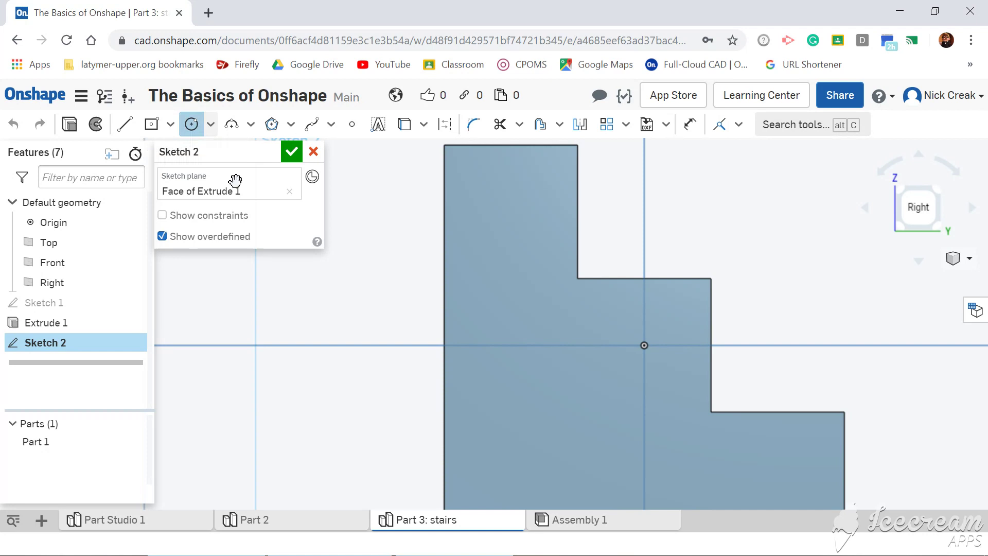
{"action": "left_click", "coordinate": [507, 225]}
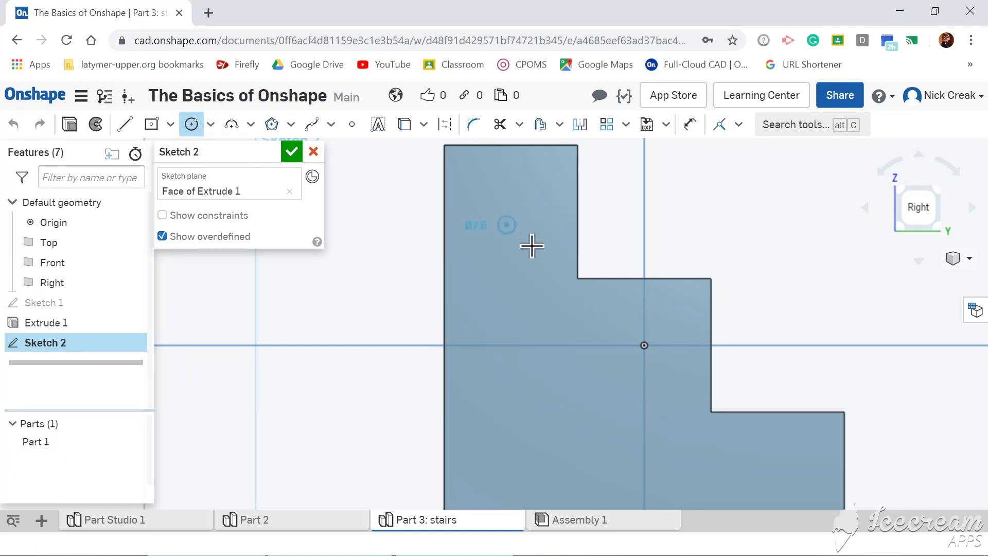
{"action": "left_click", "coordinate": [542, 259]}
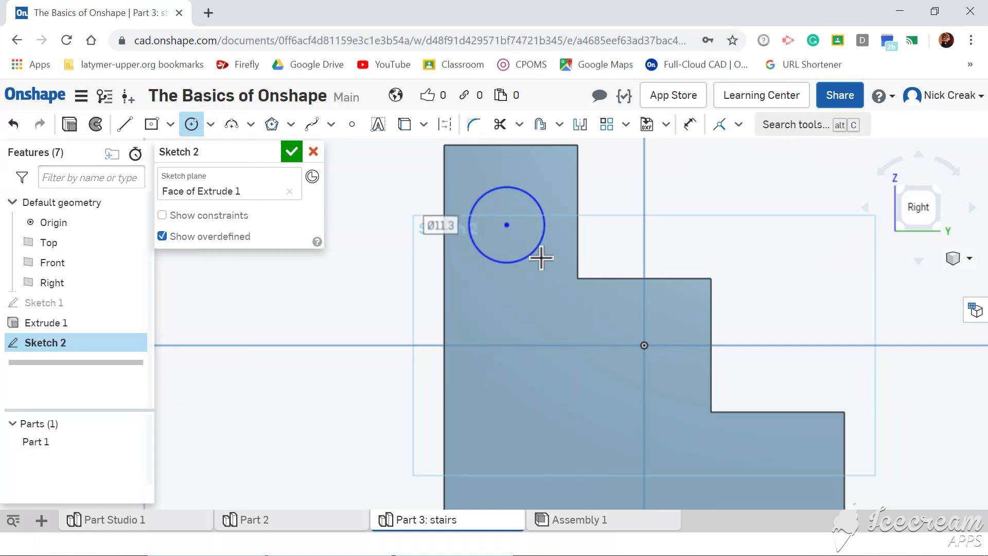
{"action": "type", "text": "10"}
{"action": "key", "text": "Return"}
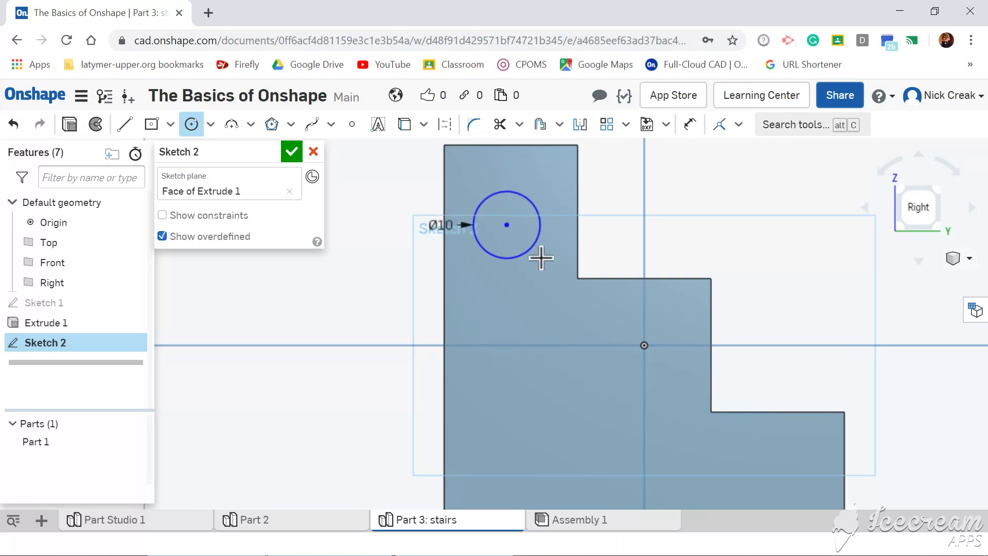
Step: Dimension the circle's centre 10 mm below the top edge of the stairs
{"action": "left_click", "coordinate": [690, 125]}
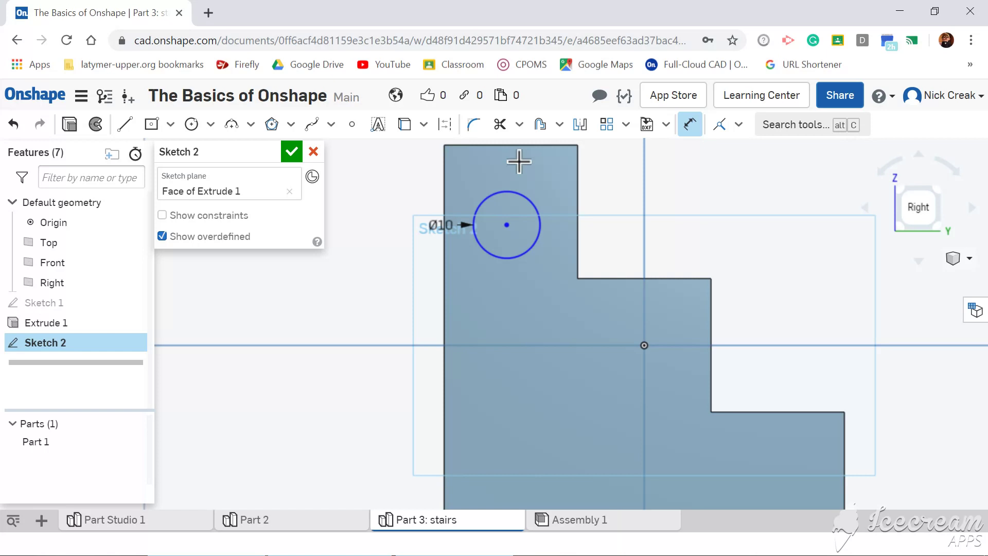
{"action": "left_click", "coordinate": [540, 147]}
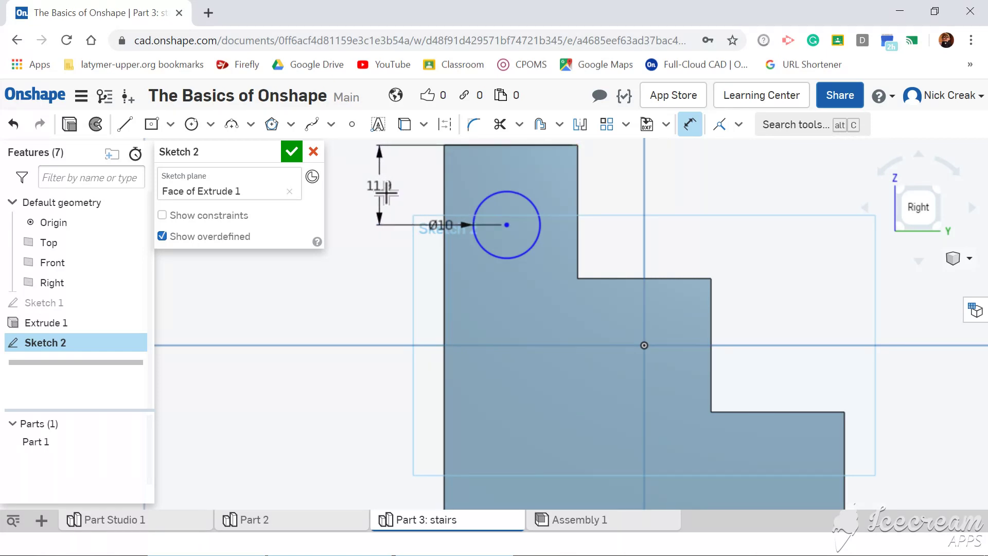
{"action": "left_click", "coordinate": [380, 187]}
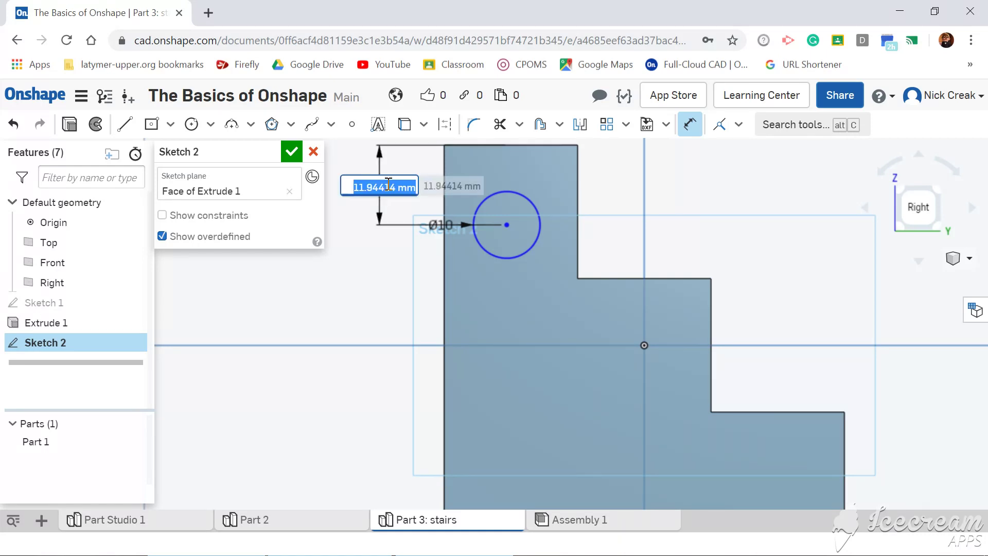
{"action": "key", "text": "BackSpace"}
{"action": "key", "text": "Escape"}
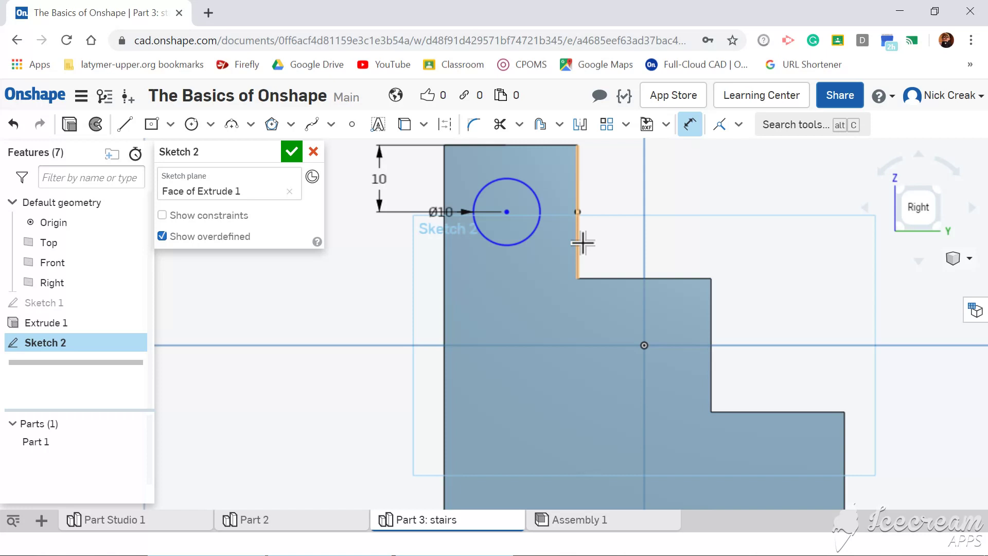
Step: Dimension the top circle's centre 10 mm horizontally from the top stair's vertical edge
{"action": "left_click", "coordinate": [569, 248]}
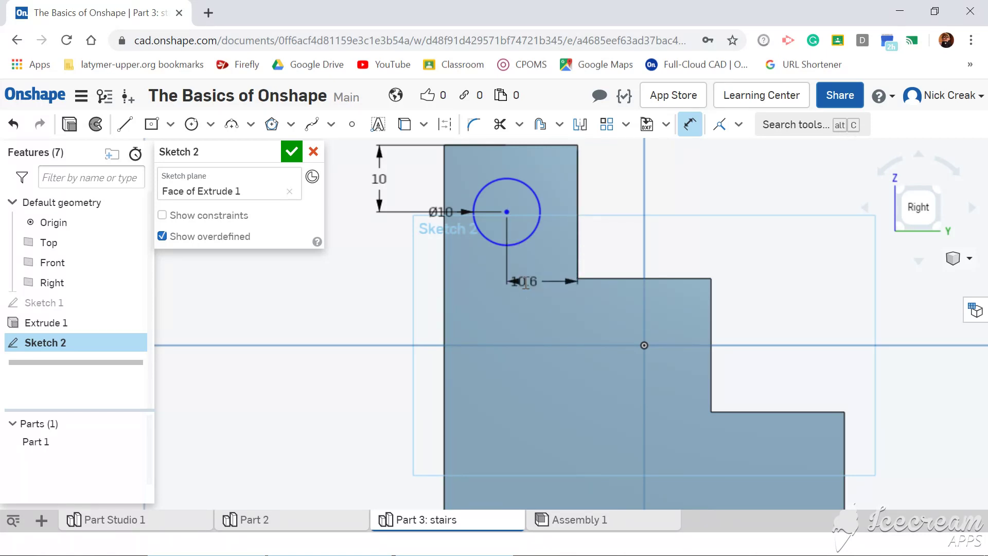
{"action": "left_click", "coordinate": [525, 283]}
{"action": "type", "text": "1"}
{"action": "key", "text": "Return"}
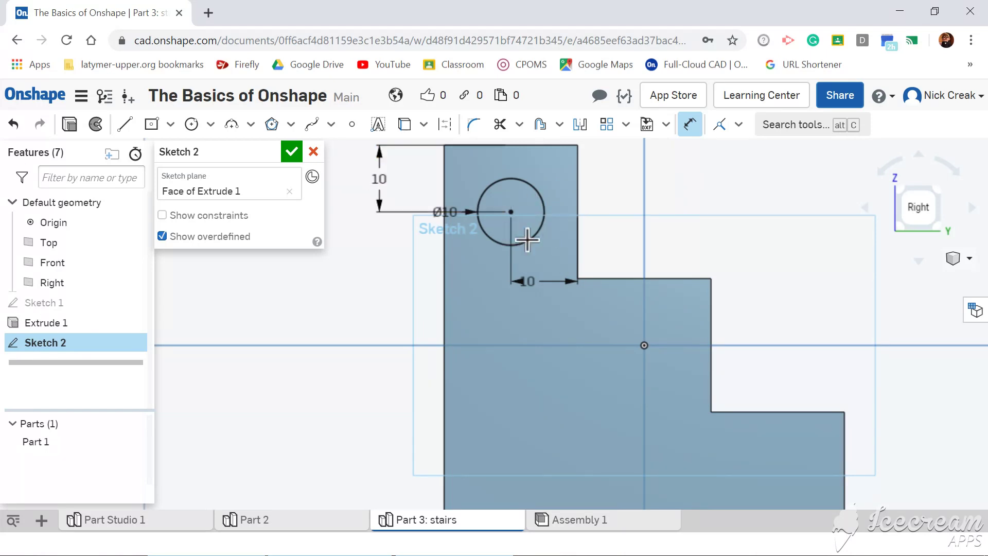
Step: Sketch a second circle with a 10 mm diameter on the middle stair, centred on the origin
{"action": "left_click", "coordinate": [191, 125]}
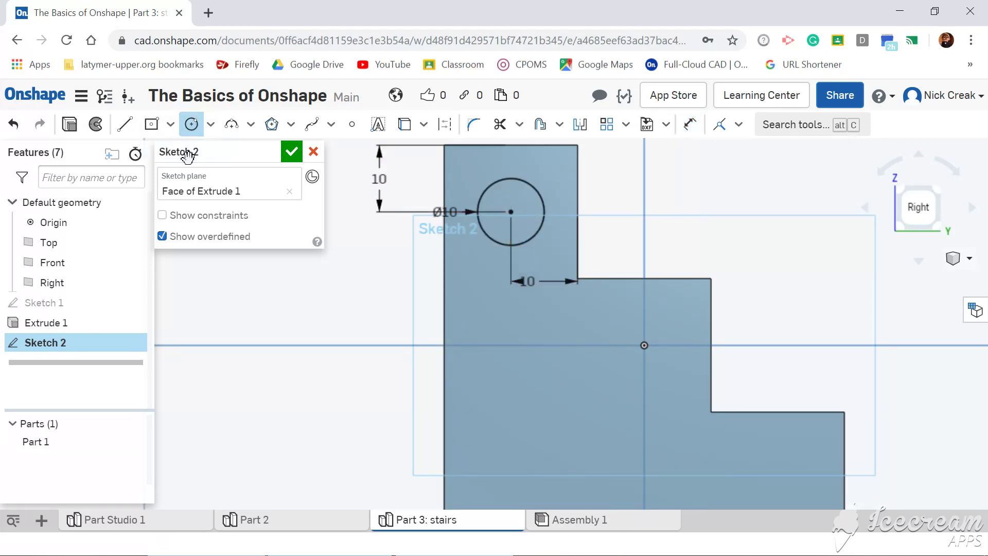
{"action": "left_click", "coordinate": [653, 354]}
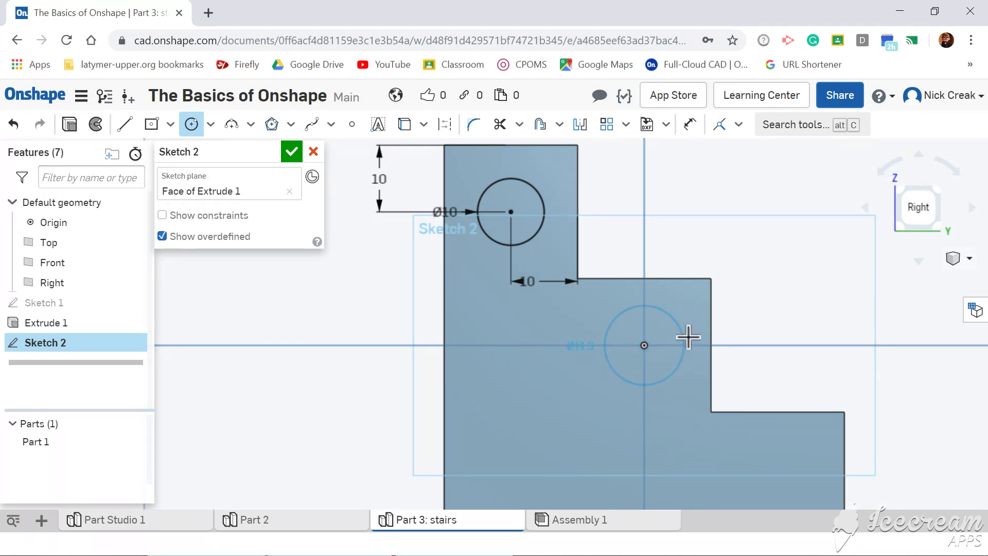
{"action": "left_click", "coordinate": [689, 338]}
{"action": "type", "text": "10"}
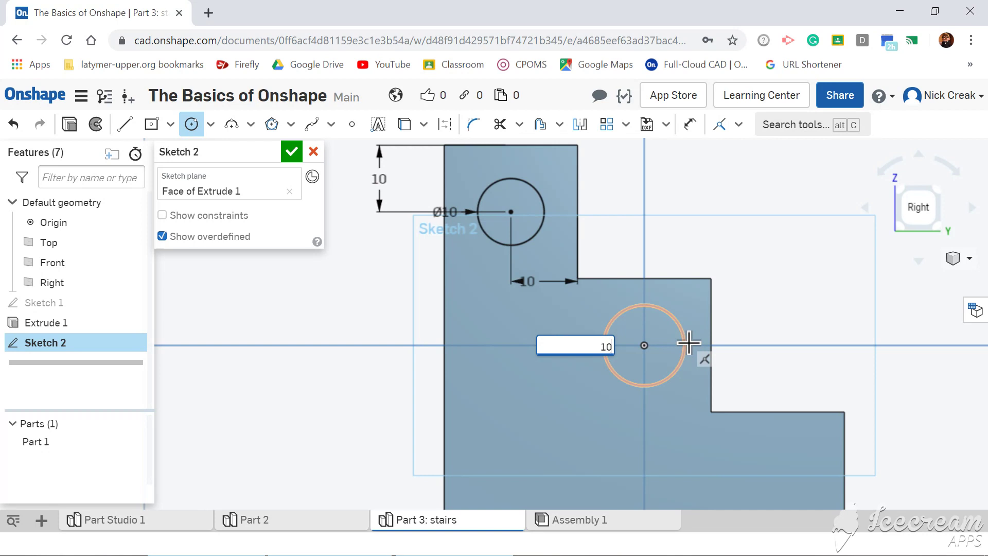
{"action": "key", "text": "Return"}
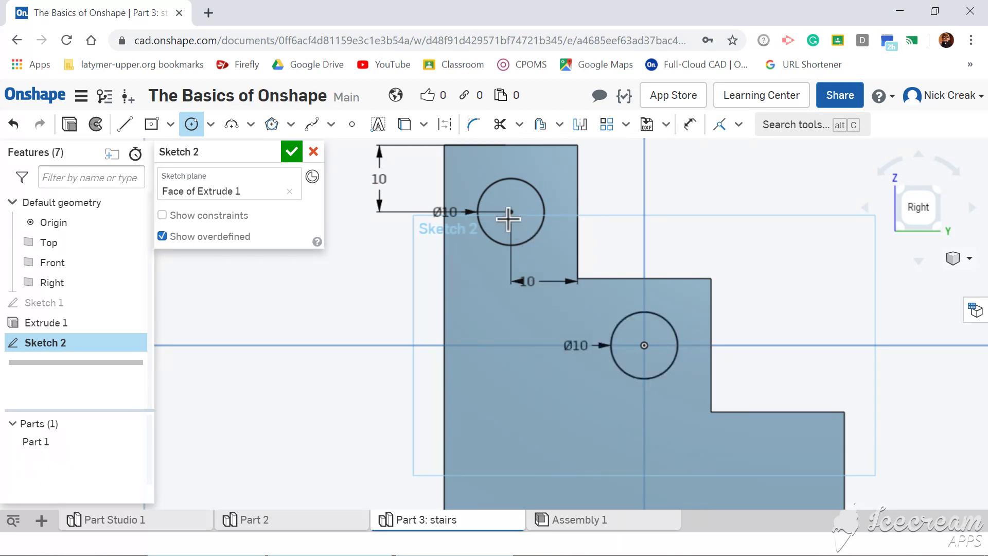
Step: Sketch a third circle with a 10 mm diameter on the lowest stair
{"action": "scroll", "coordinate": [510, 218], "scroll_direction": "down", "scroll_amount": 2}
{"action": "scroll", "coordinate": [716, 420], "scroll_direction": "up", "scroll_amount": 3}
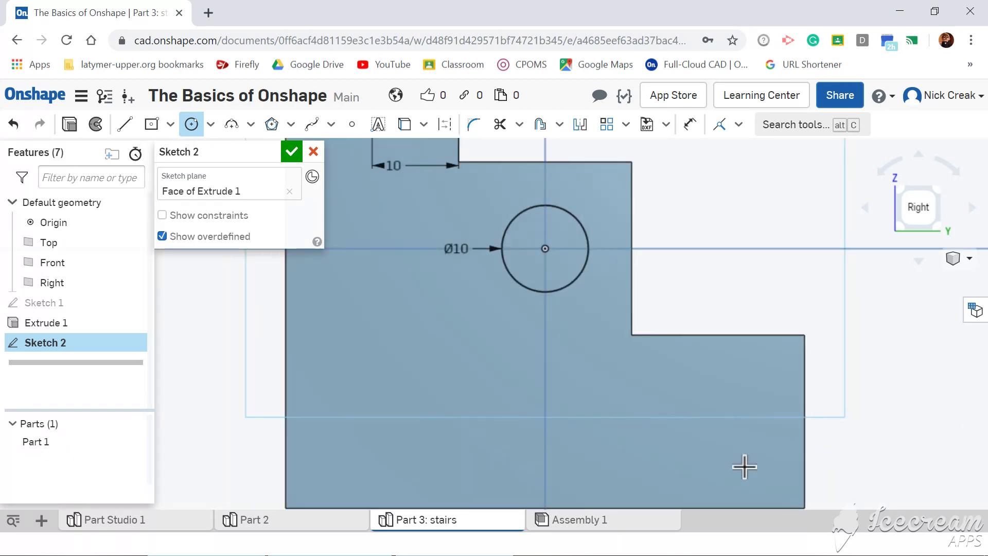
{"action": "scroll", "coordinate": [743, 465], "scroll_direction": "down", "scroll_amount": 1}
{"action": "left_click", "coordinate": [708, 386]}
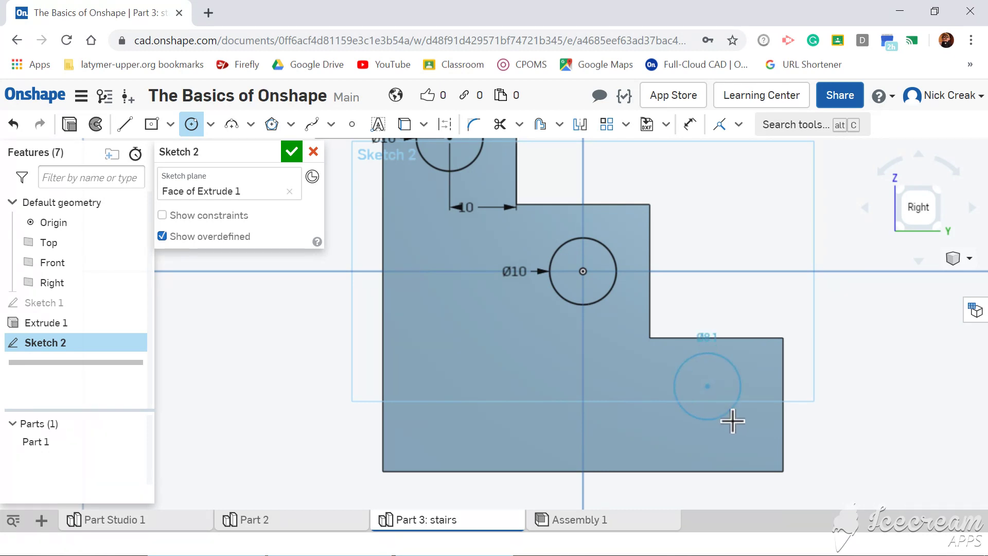
{"action": "type", "text": "10"}
{"action": "key", "text": "Return"}
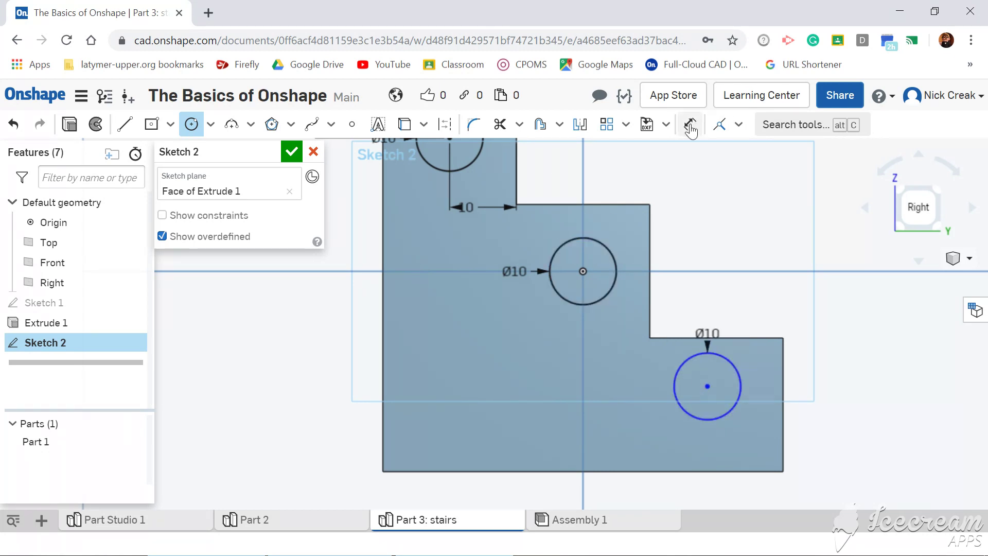
Step: Dimension the third circle's centre 10 mm below the lowest stair's horizontal edge
{"action": "left_click", "coordinate": [690, 125]}
{"action": "left_click", "coordinate": [713, 388]}
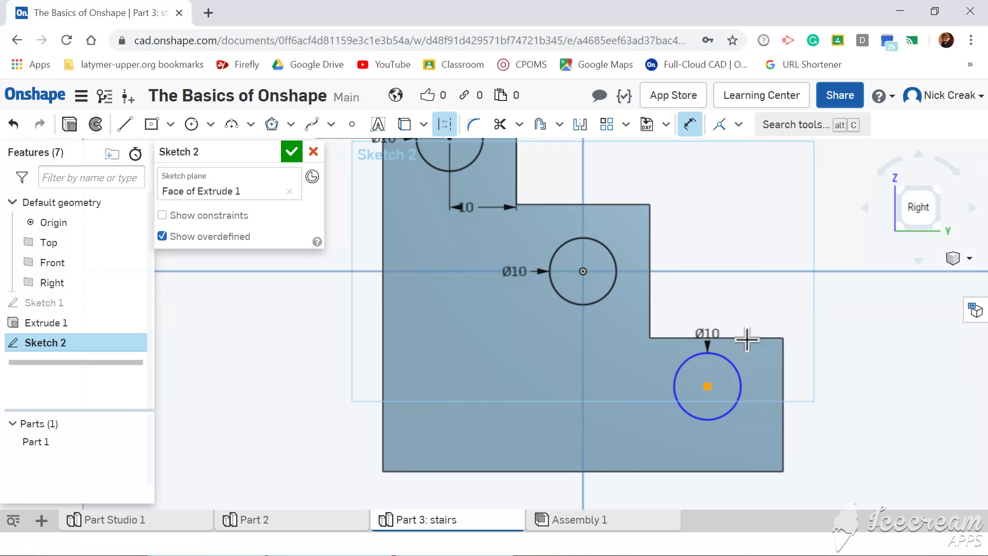
{"action": "left_click", "coordinate": [747, 339]}
{"action": "left_click", "coordinate": [872, 361]}
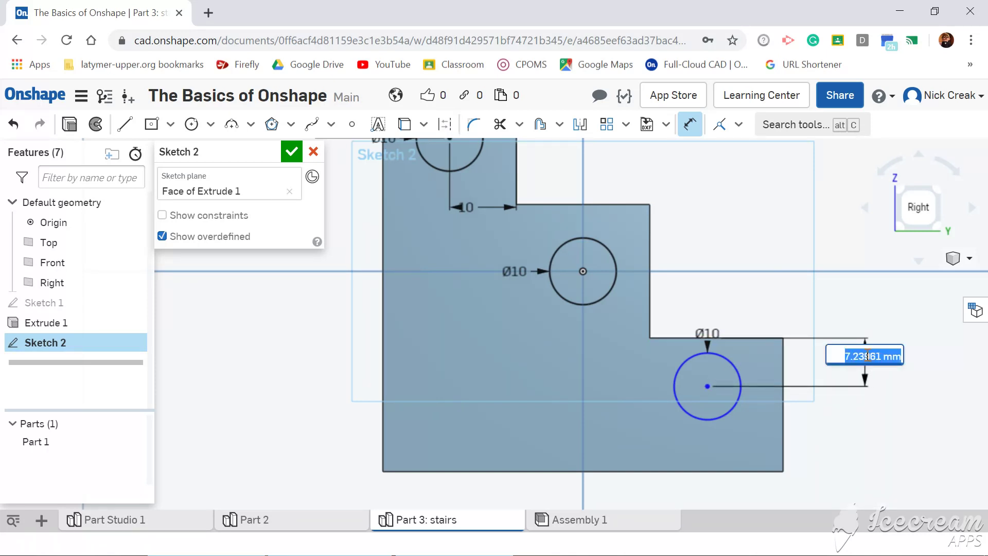
{"action": "type", "text": "12"}
{"action": "key", "text": "Return"}
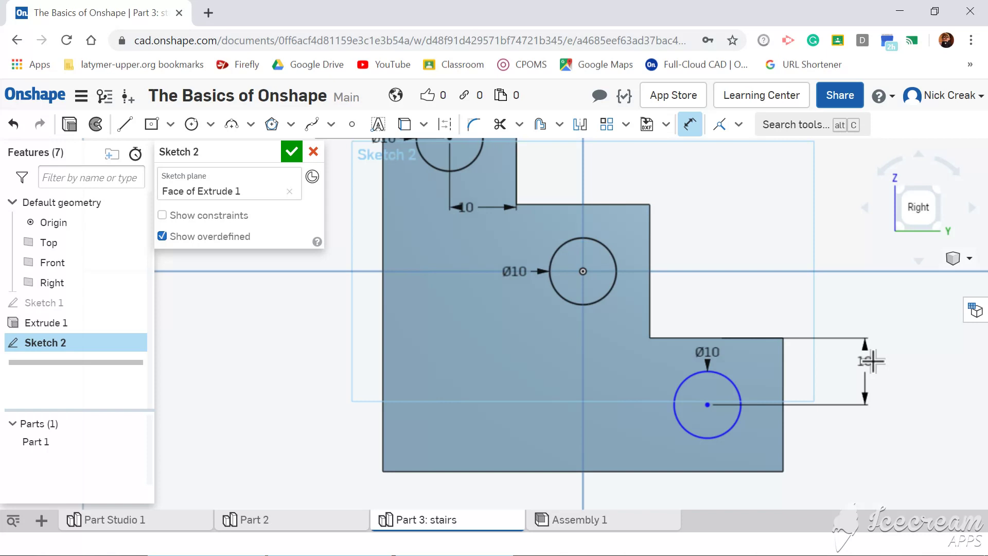
Step: Dimension the third circle's centre 10 mm horizontally from the lowest stair's outer vertical edge
{"action": "left_click", "coordinate": [742, 415]}
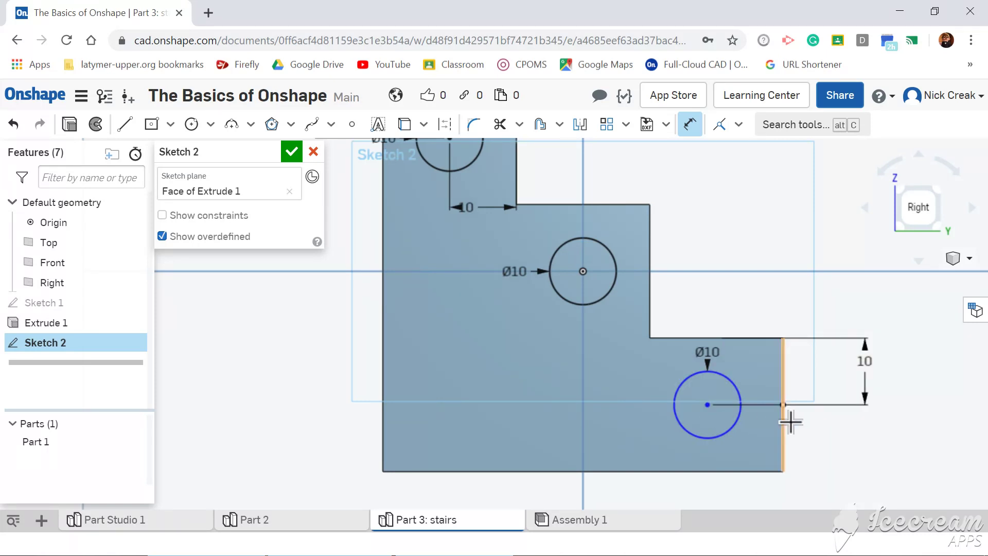
{"action": "left_click", "coordinate": [785, 421]}
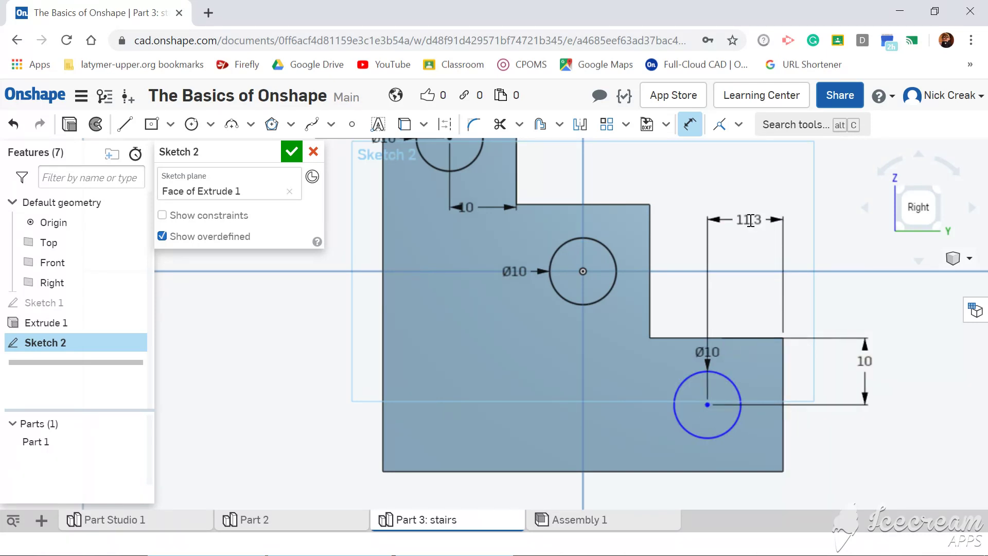
{"action": "left_click", "coordinate": [751, 221]}
{"action": "type", "text": "10"}
{"action": "key", "text": "Return"}
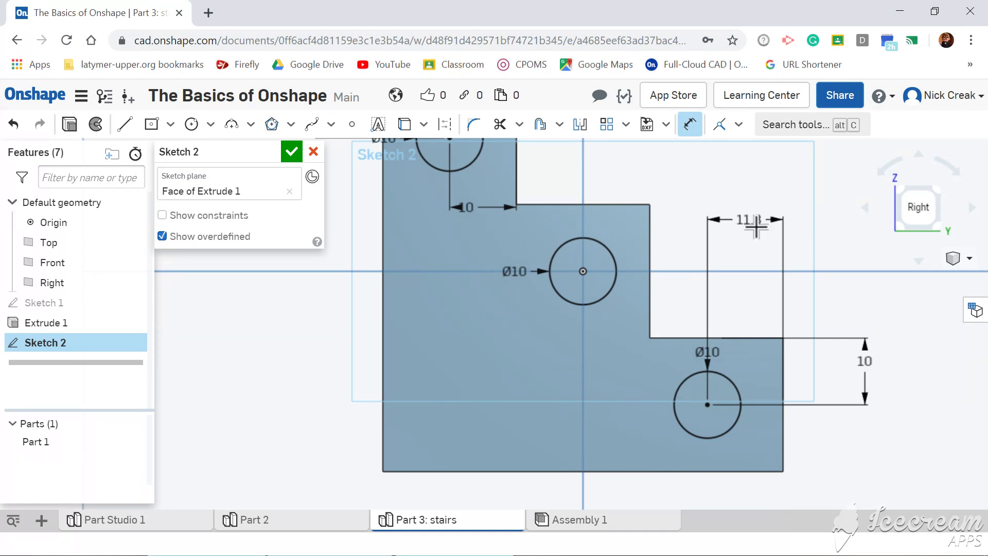
{"action": "scroll", "coordinate": [747, 231], "scroll_direction": "down", "scroll_amount": 3}
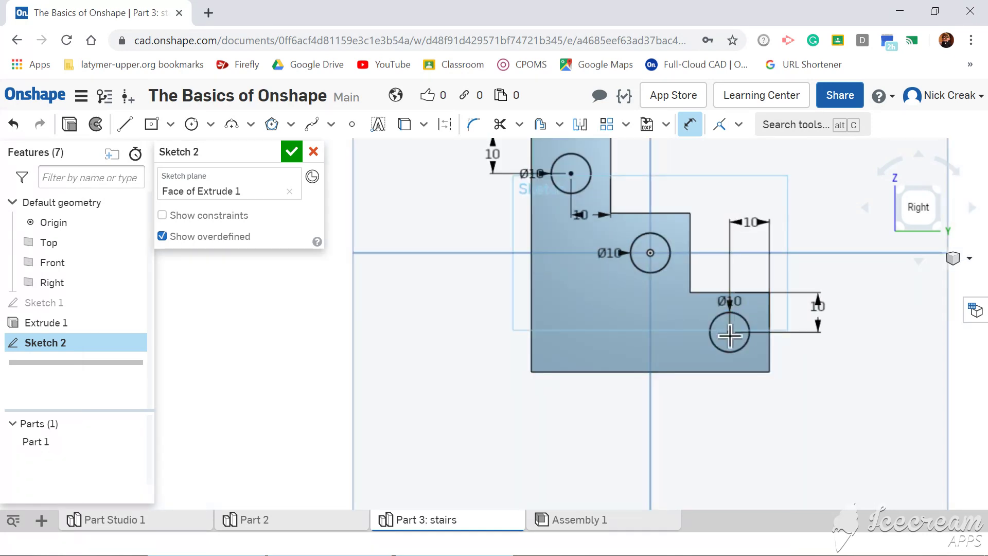
{"action": "key", "text": "Escape"}
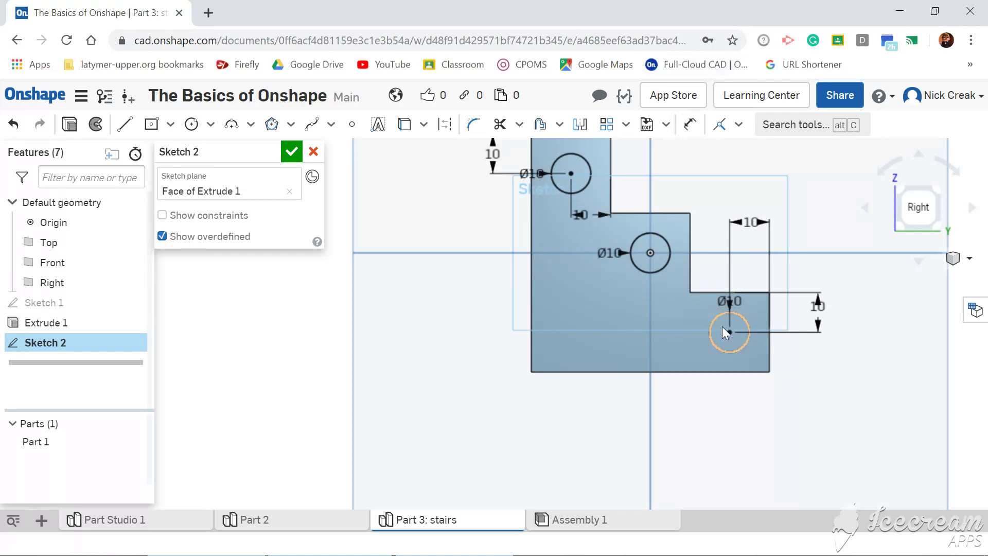
Step: Cut the three 10 mm circles through the whole stairs part with a Remove extrude set to Through all
{"action": "left_click", "coordinate": [723, 328]}
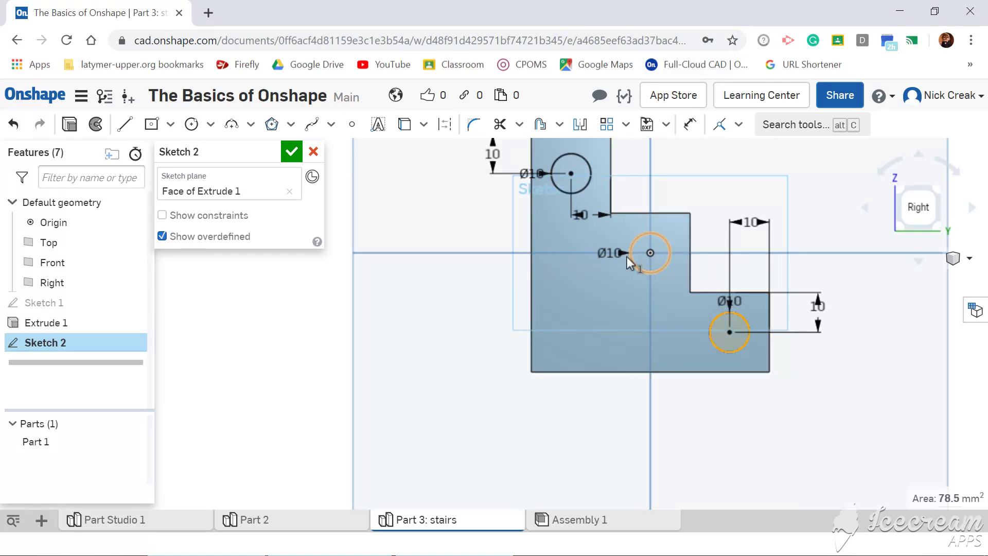
{"action": "left_click", "coordinate": [660, 260]}
{"action": "left_click", "coordinate": [584, 184]}
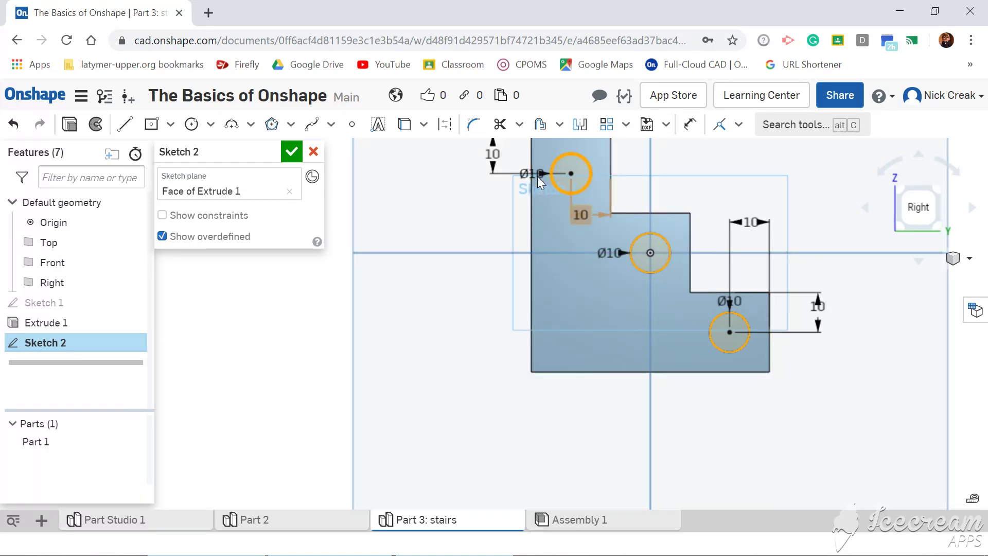
{"action": "left_click", "coordinate": [581, 215]}
{"action": "scroll", "coordinate": [513, 282], "scroll_direction": "down", "scroll_amount": 2}
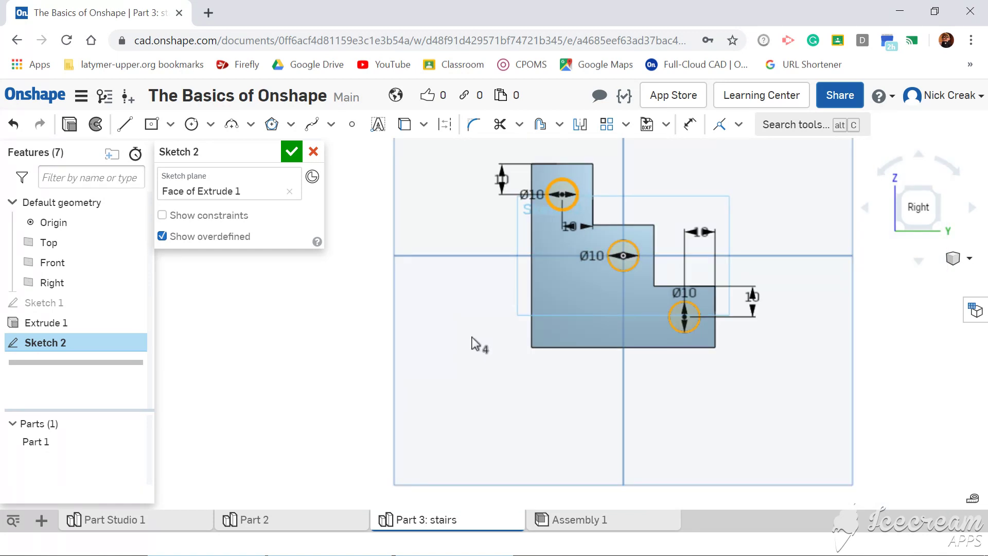
{"action": "right_click_drag", "start_coordinate": [472, 344], "coordinate": [535, 337]}
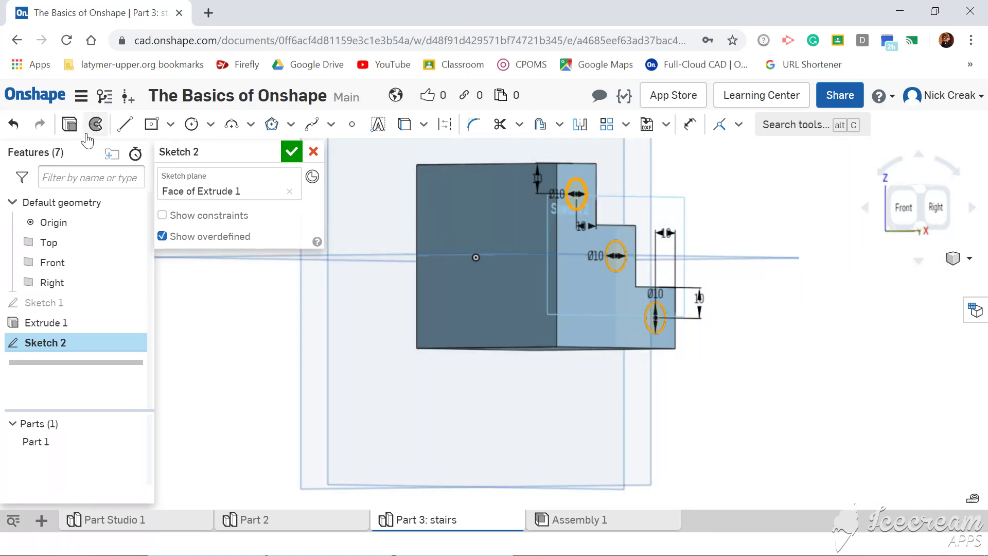
{"action": "left_click", "coordinate": [70, 124]}
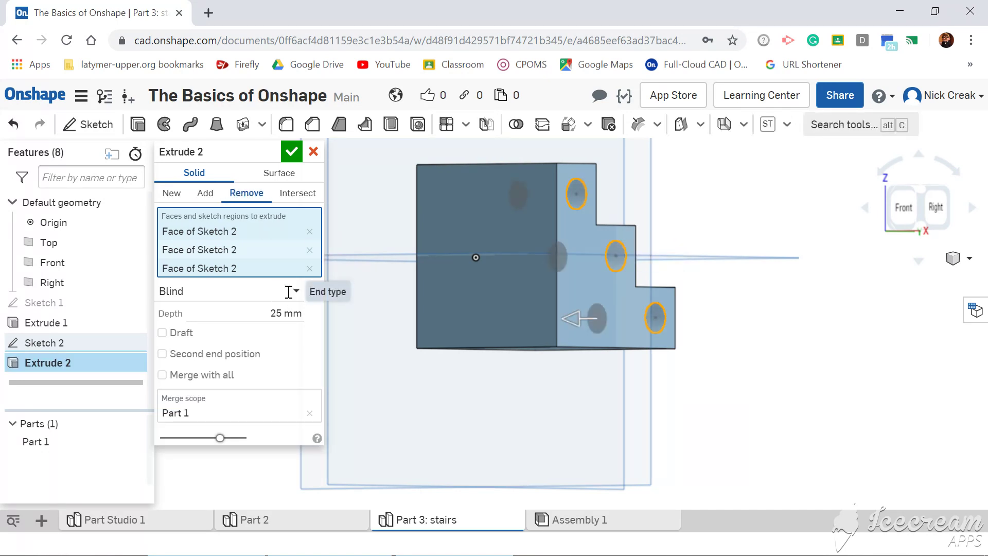
{"action": "left_click", "coordinate": [293, 291]}
{"action": "left_click", "coordinate": [206, 437]}
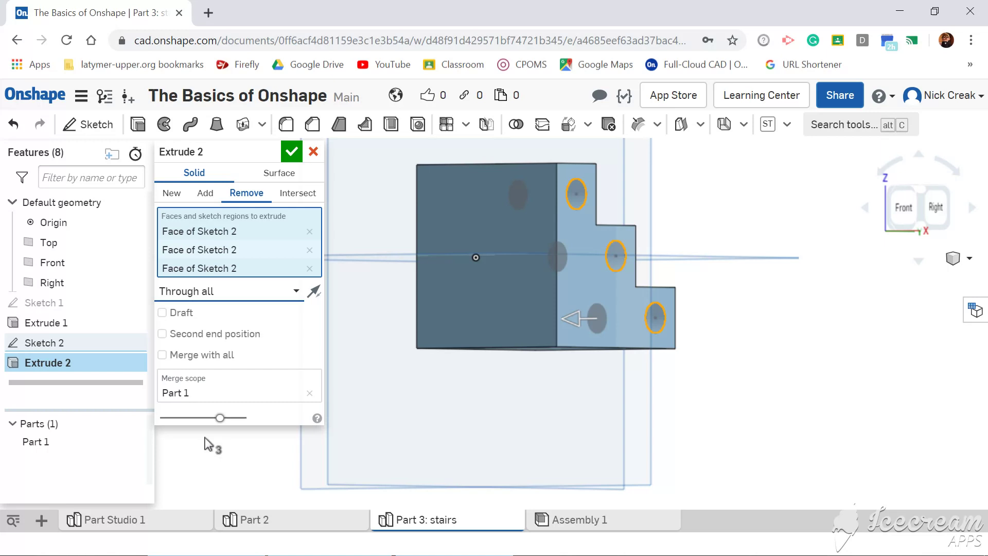
{"action": "left_click", "coordinate": [292, 152]}
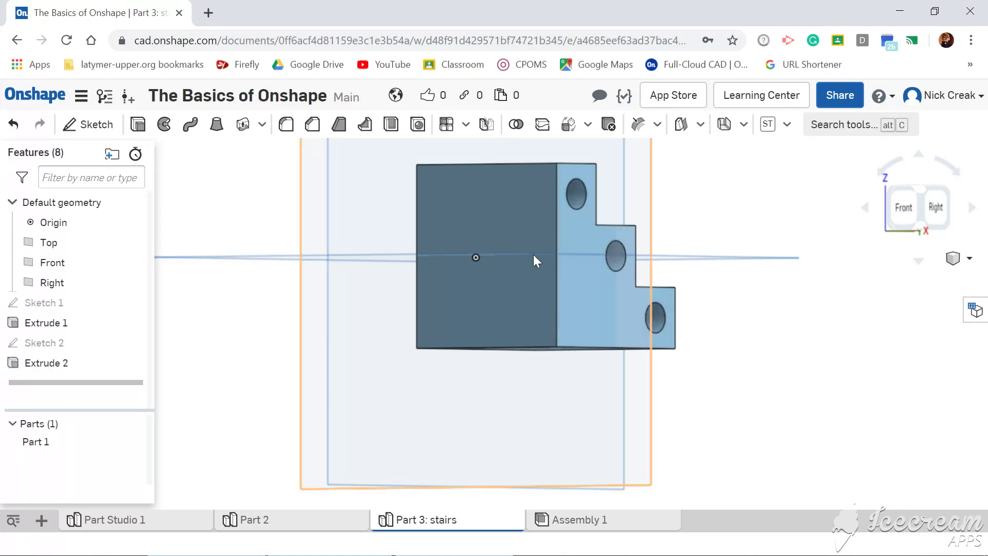
{"action": "right_click_drag", "start_coordinate": [810, 349], "coordinate": [636, 367]}
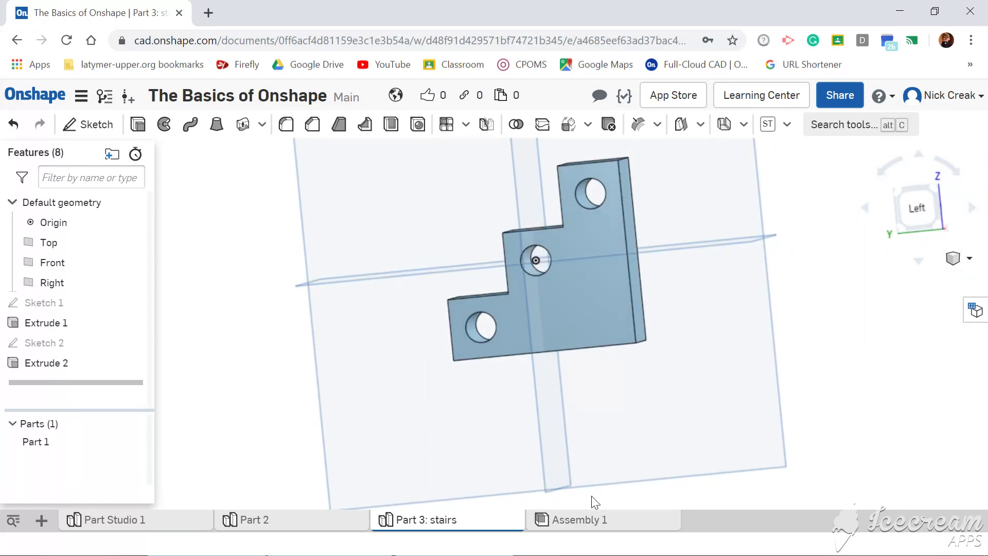
{"action": "key", "text": "alt+Tab"}
{"action": "key", "text": "alt+Tab"}
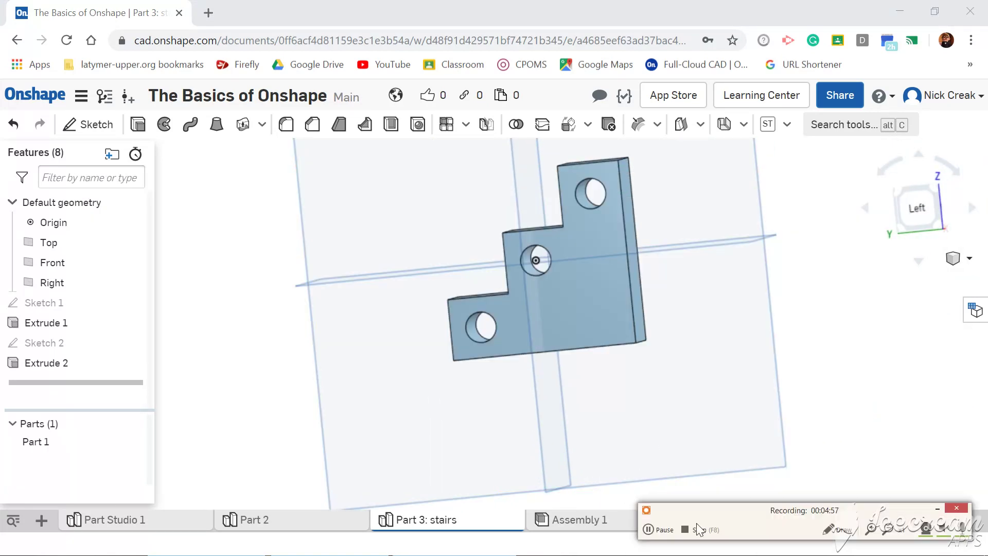